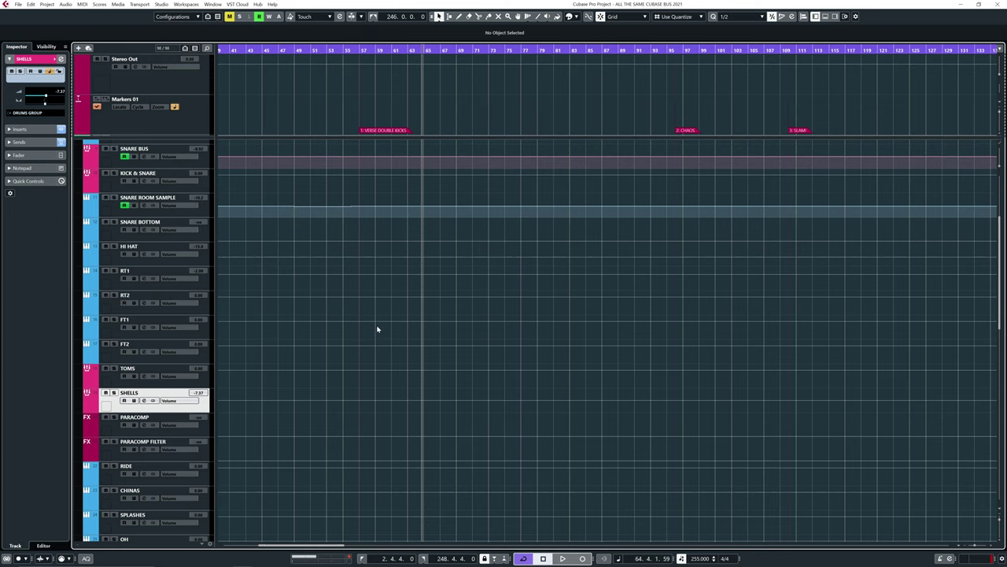
Scroll the track list to review the kit tracks and the TOMS, SHELLS, CYMBALS, ROOM and DRUMS groups
scroll(340, 292, "up", 5)
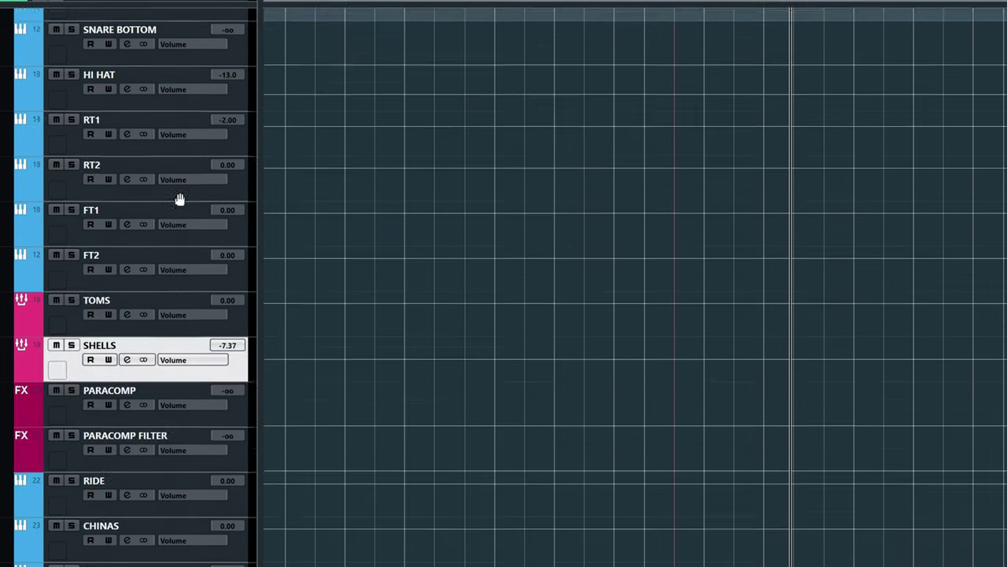
scroll(164, 542, "down", 3)
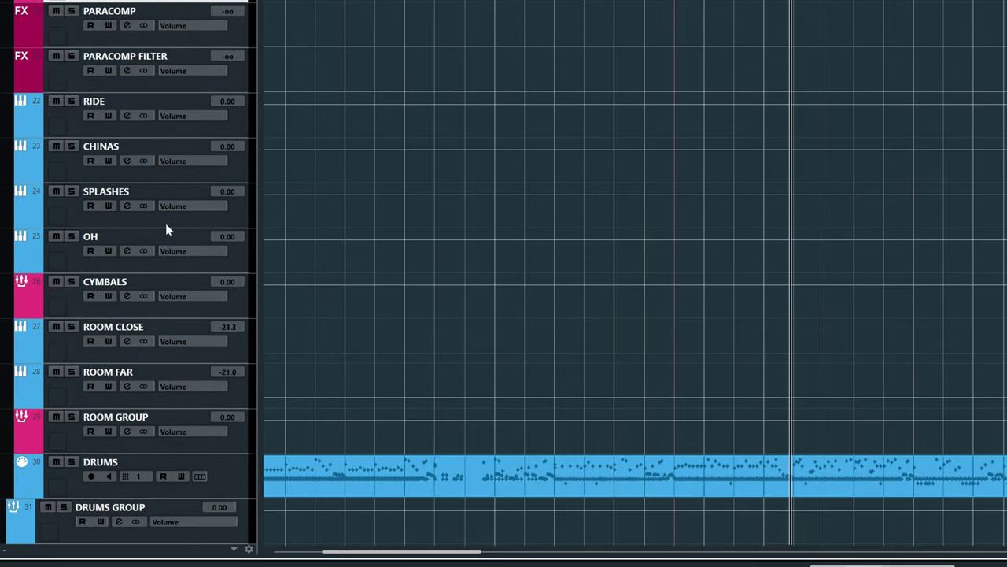
scroll(175, 197, "up", 11)
scroll(193, 216, "up", 5)
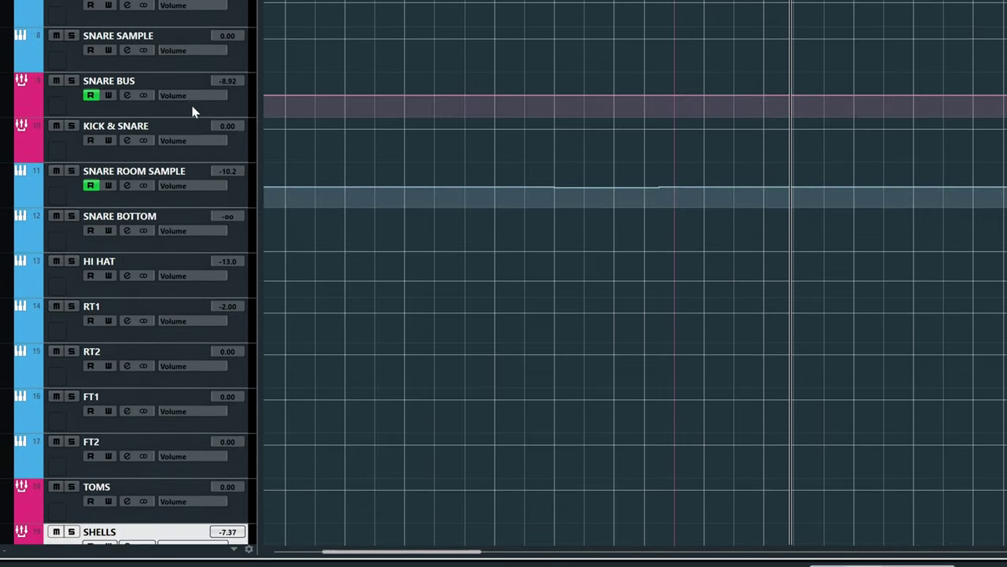
scroll(161, 30, "down", 5)
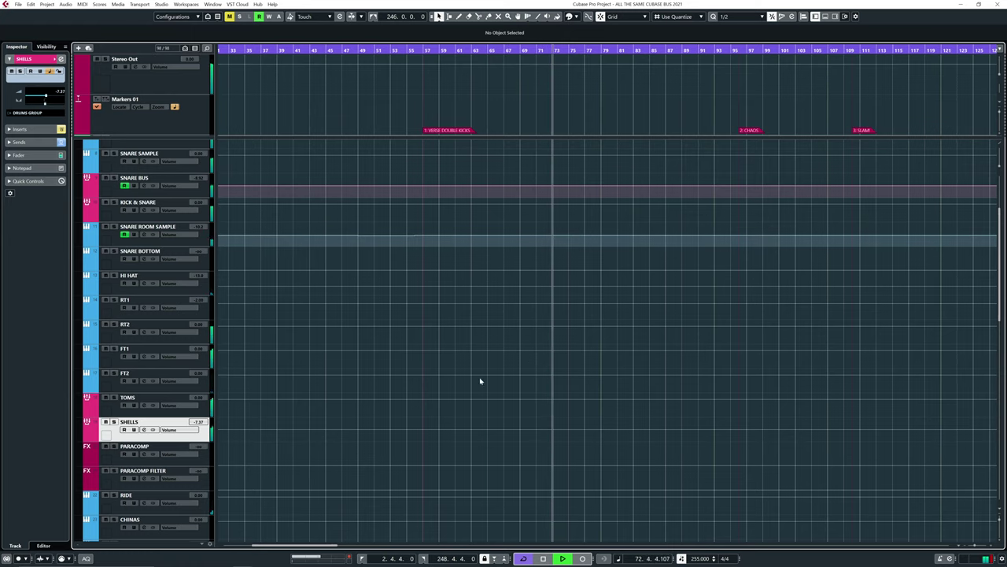
Stop playback and restart it from bar 96 at the CHAOS section
key("space")
left_click(739, 50)
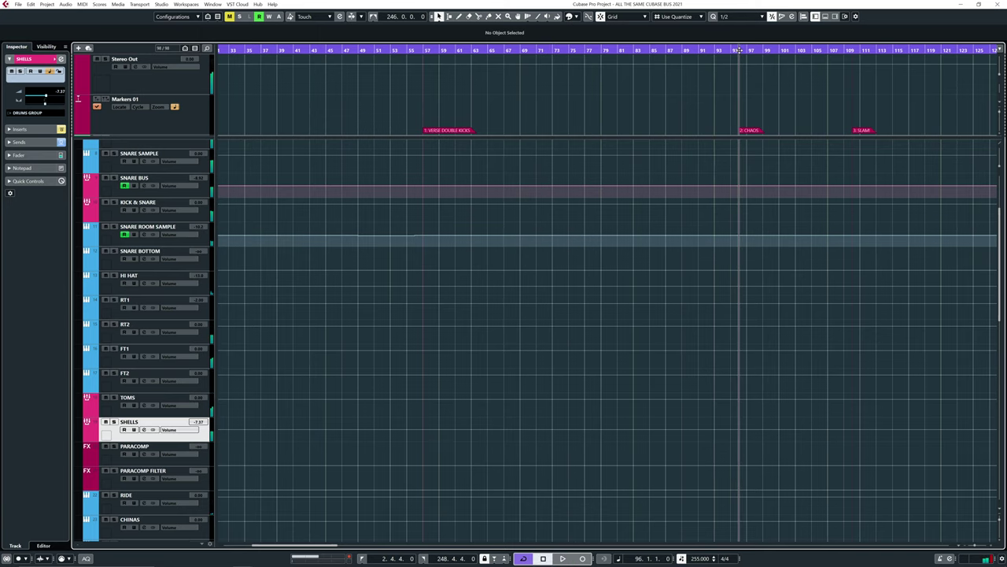
scroll(583, 355, "right", 5)
scroll(456, 366, "up", 1)
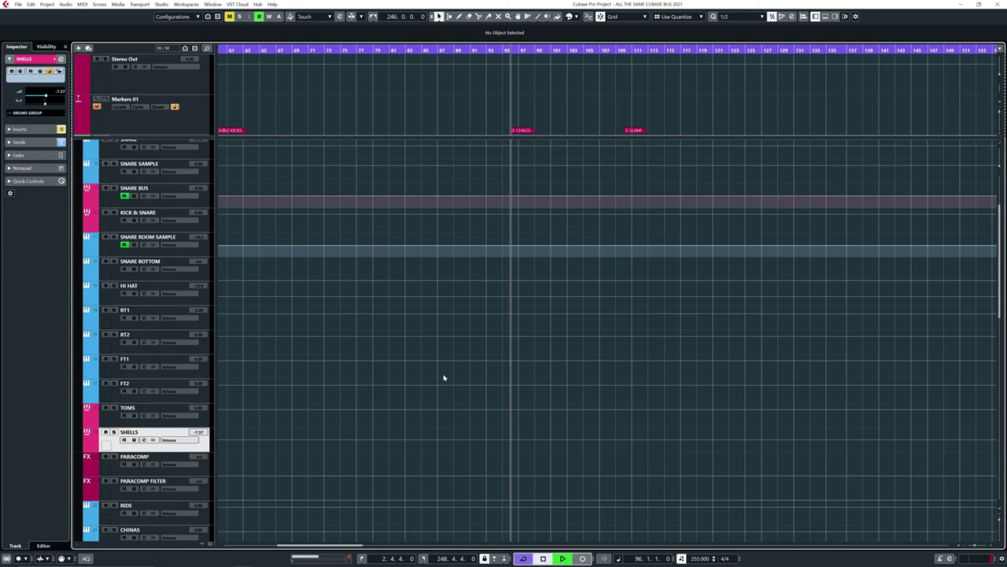
key("space")
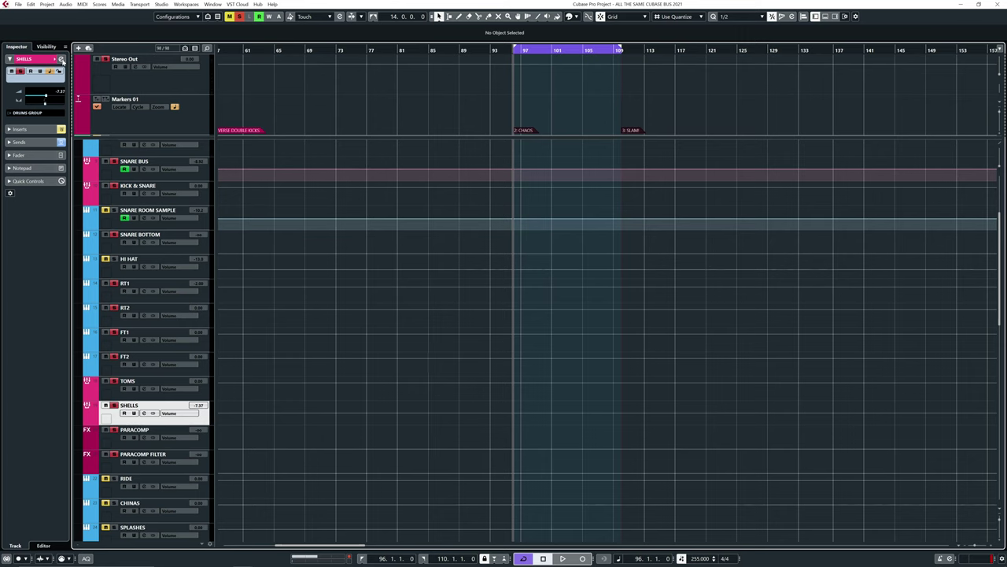
Show the SHELLS channel settings and its Vintage Compressor editor
left_click(62, 59)
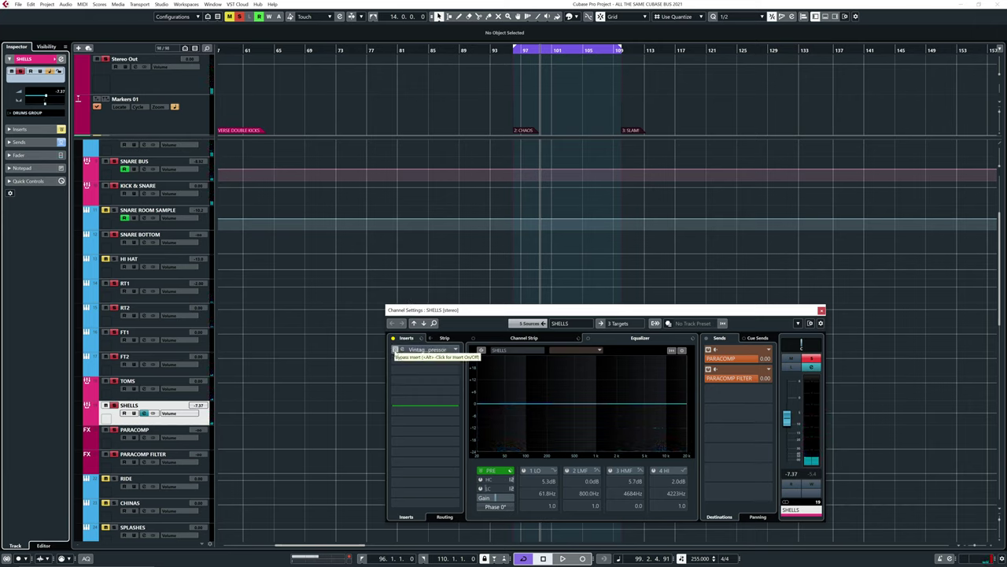
left_click(396, 351)
left_click(400, 350)
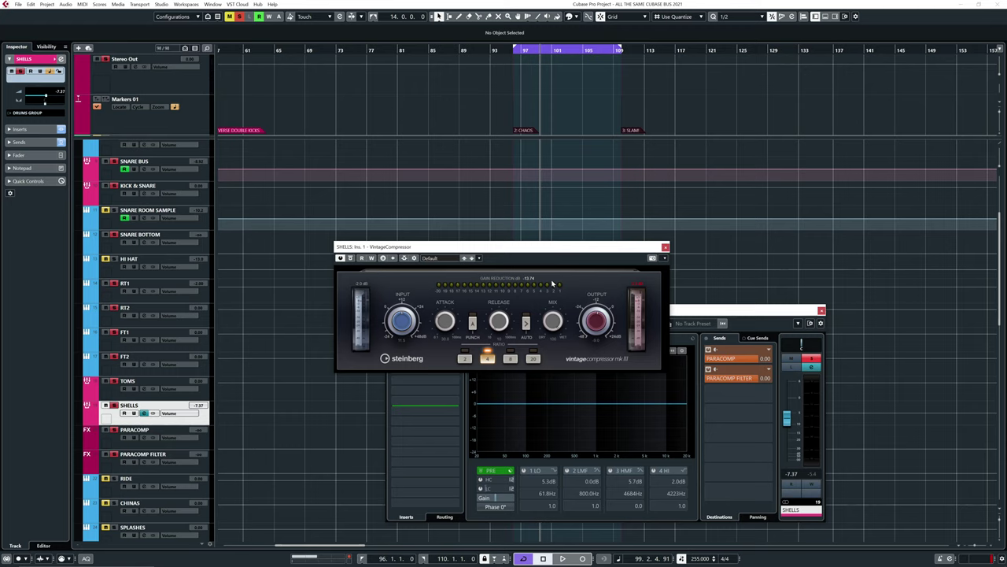
A/B the SHELLS Vintage Compressor during playback, leaving it bypassed, then close the editor
key("space")
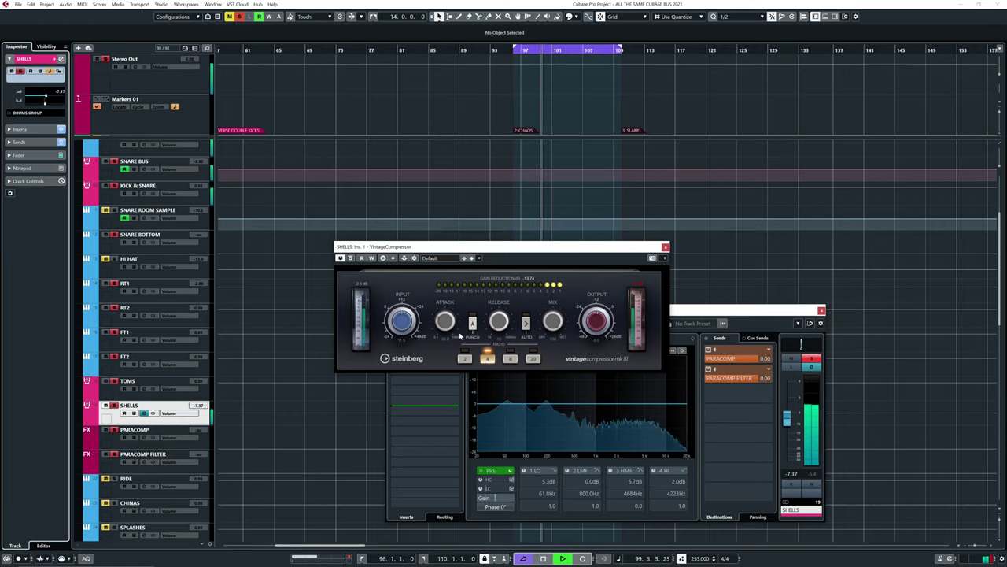
left_click(350, 259)
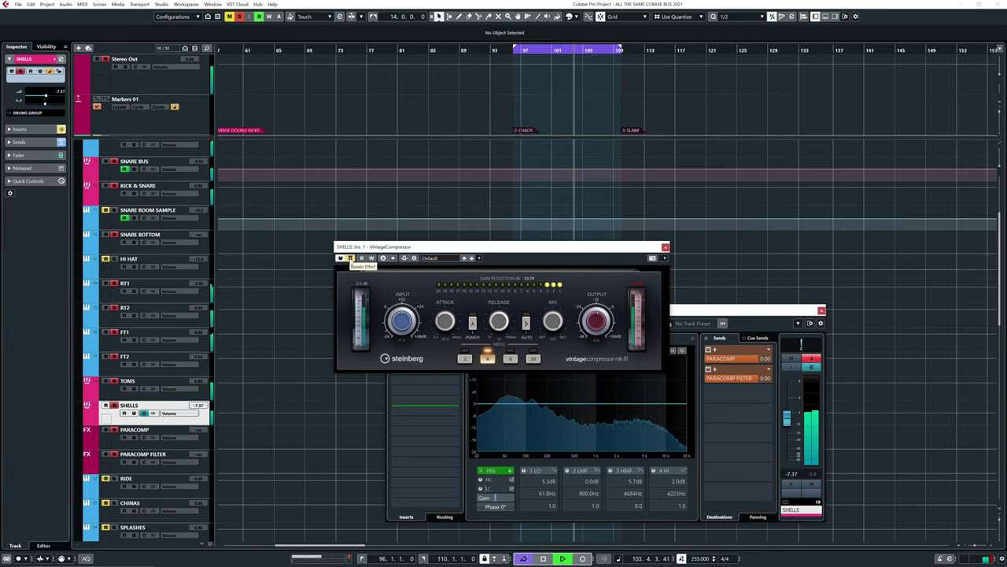
left_click(350, 259)
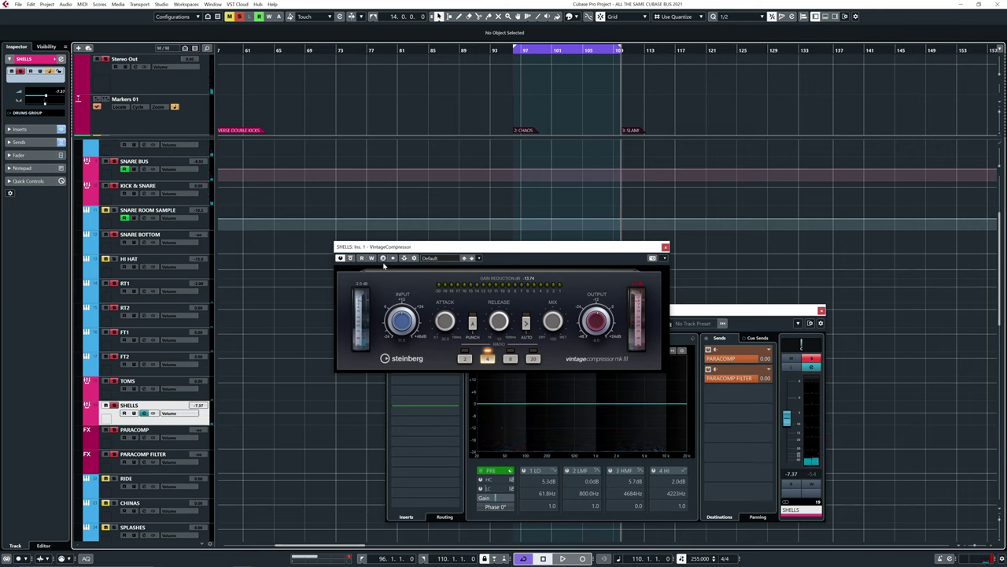
key("space")
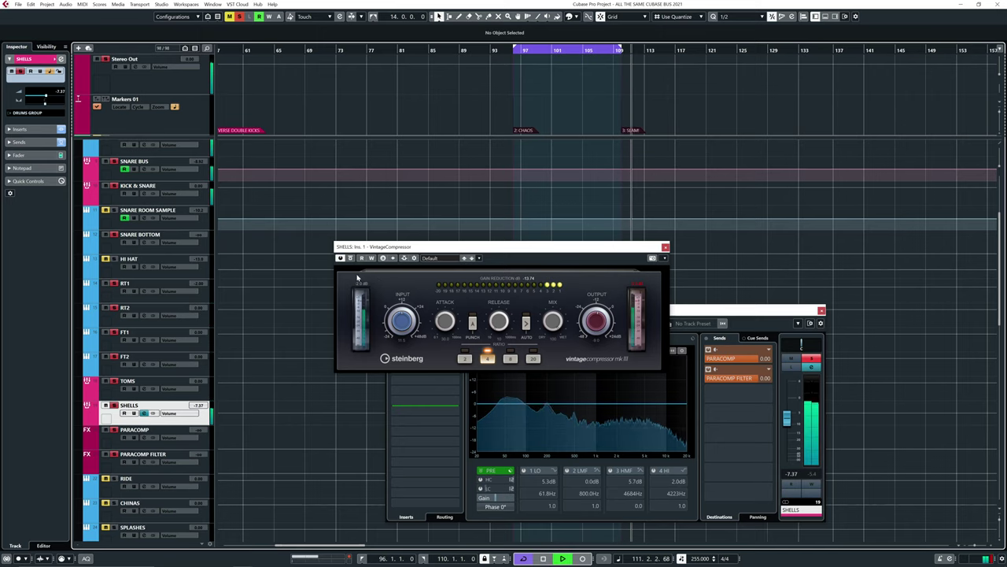
left_click(350, 258)
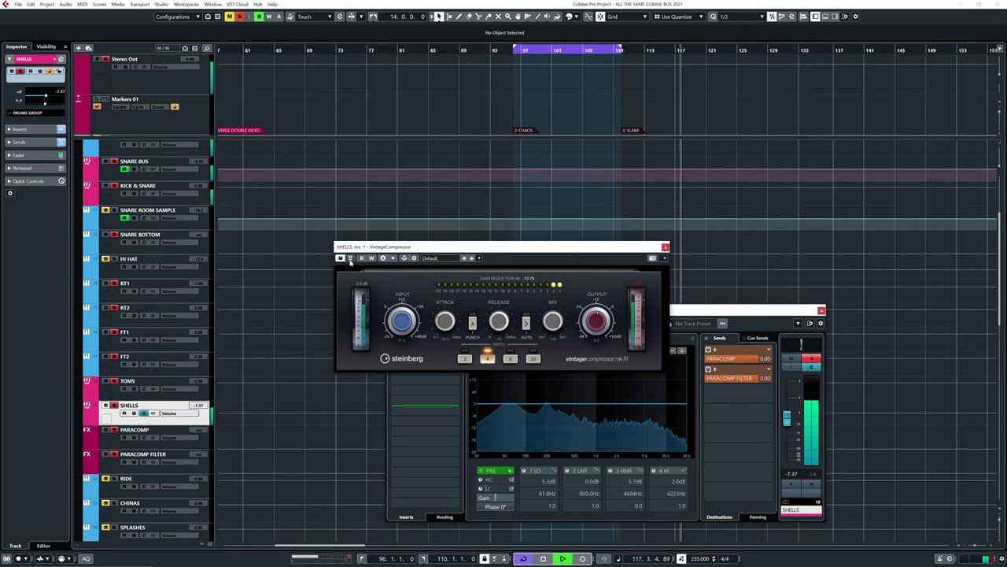
left_click(665, 248)
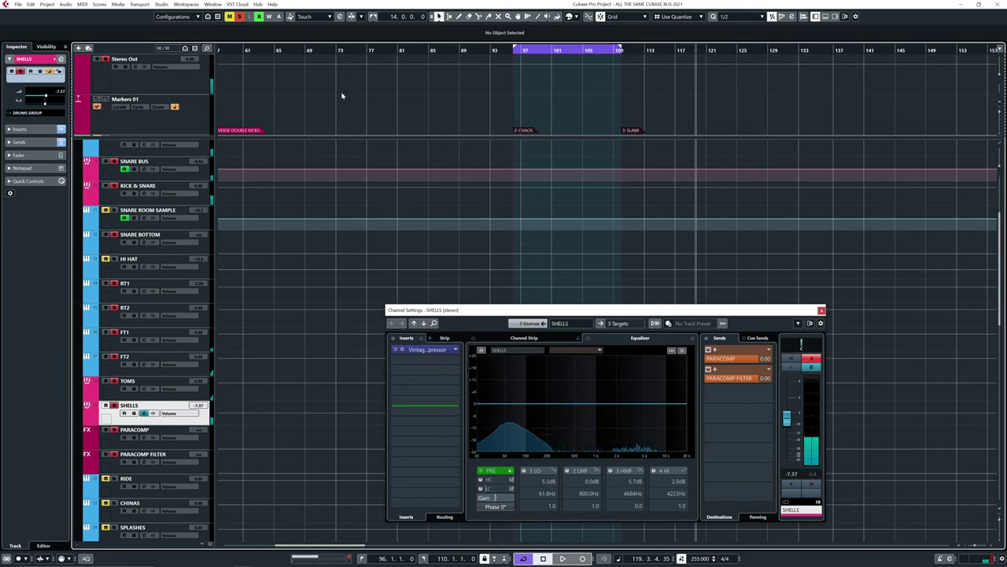
Clear all solos, play from bar 110 with the SHELLS compressor re-enabled, then select PARACOMP
left_click(239, 16)
left_click(621, 53)
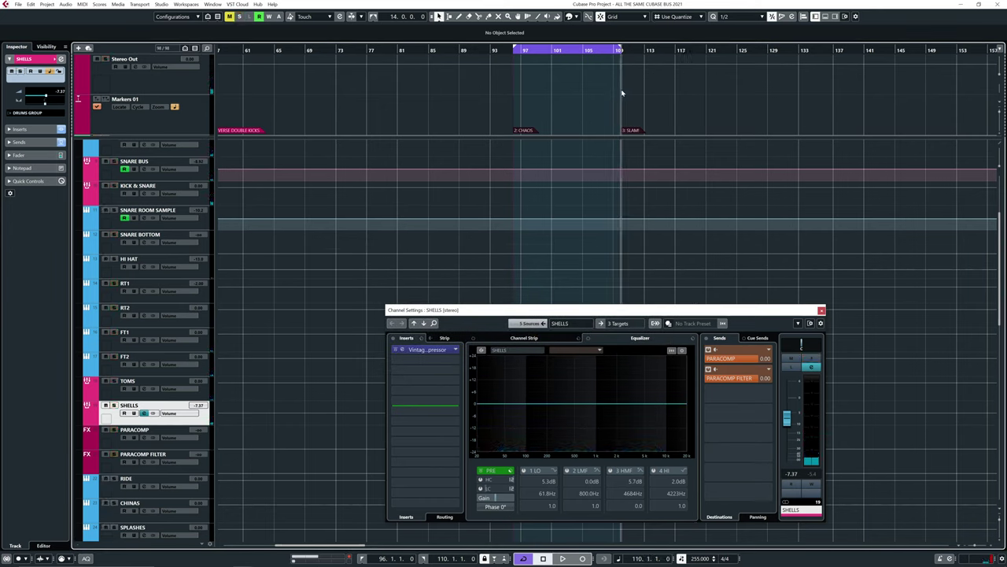
left_click(403, 351)
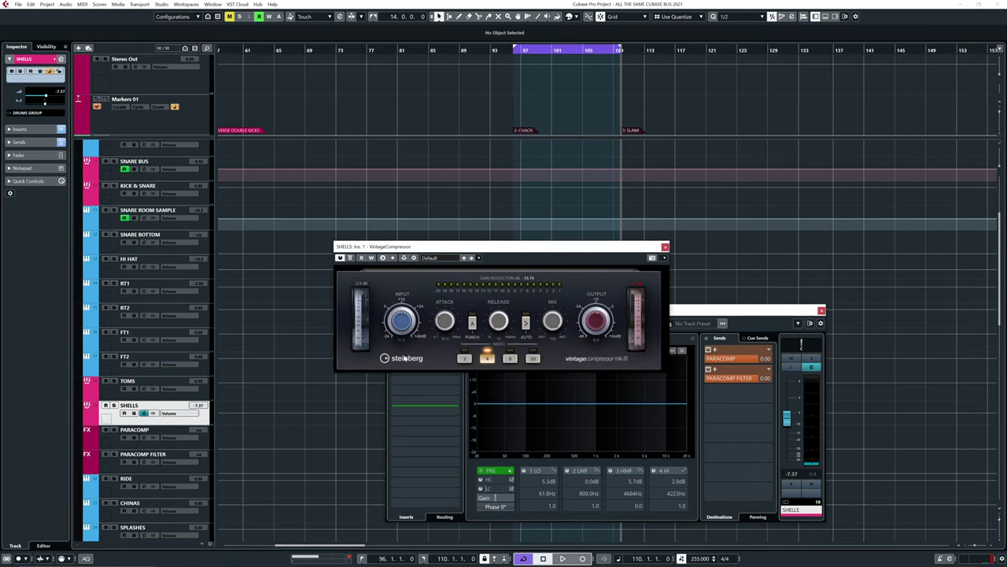
key("space")
left_click(350, 257)
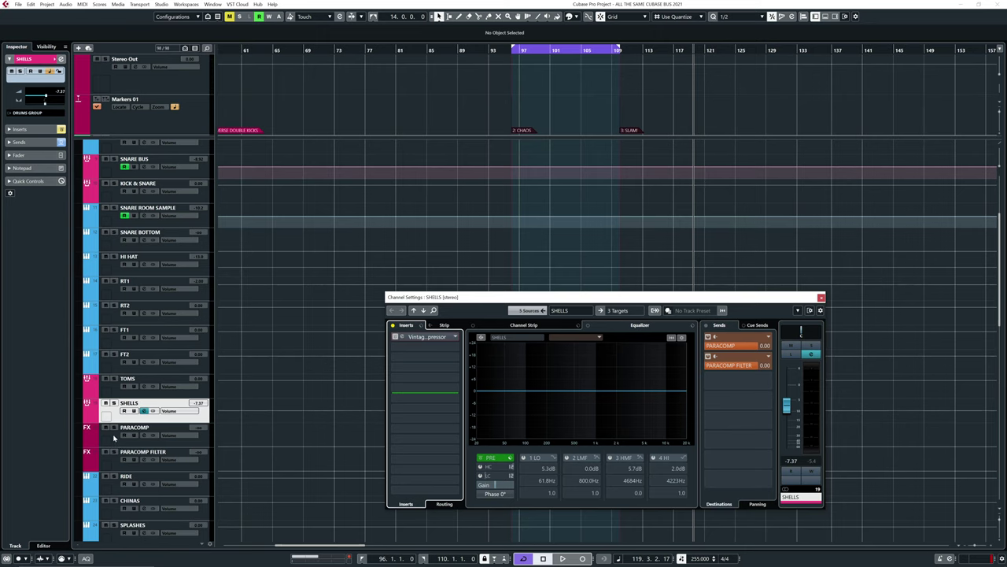
left_click(114, 438)
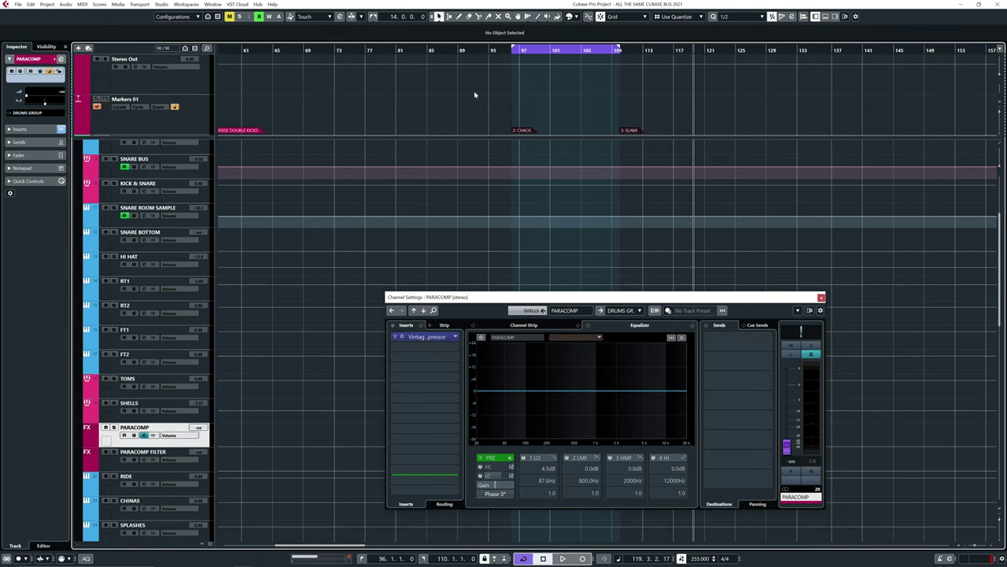
With PARACOMP's Vintage Compressor open, raise its fader from silence to -13.9 dB during playback
left_click_drag(513, 49, 512, 40)
left_click(426, 336)
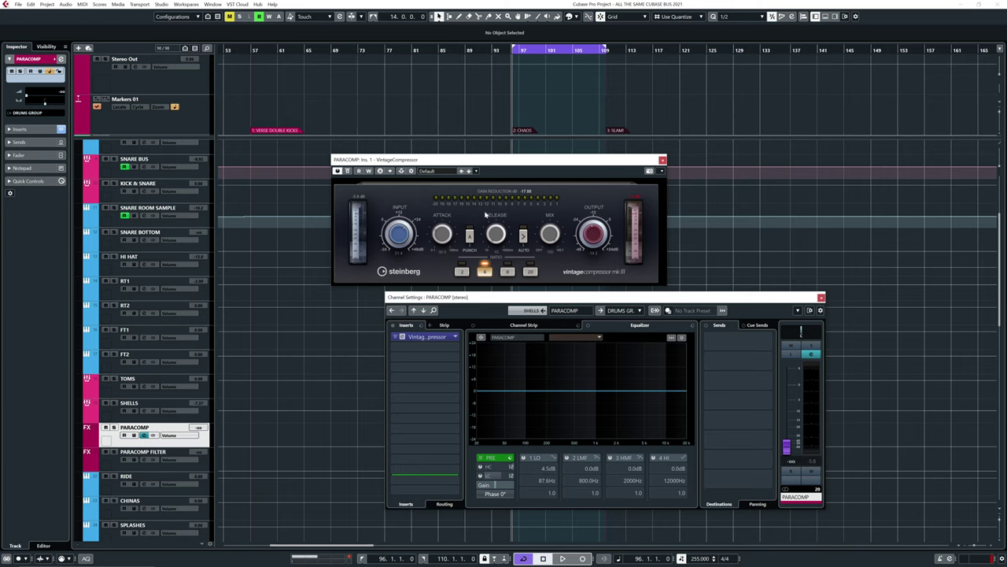
key("space")
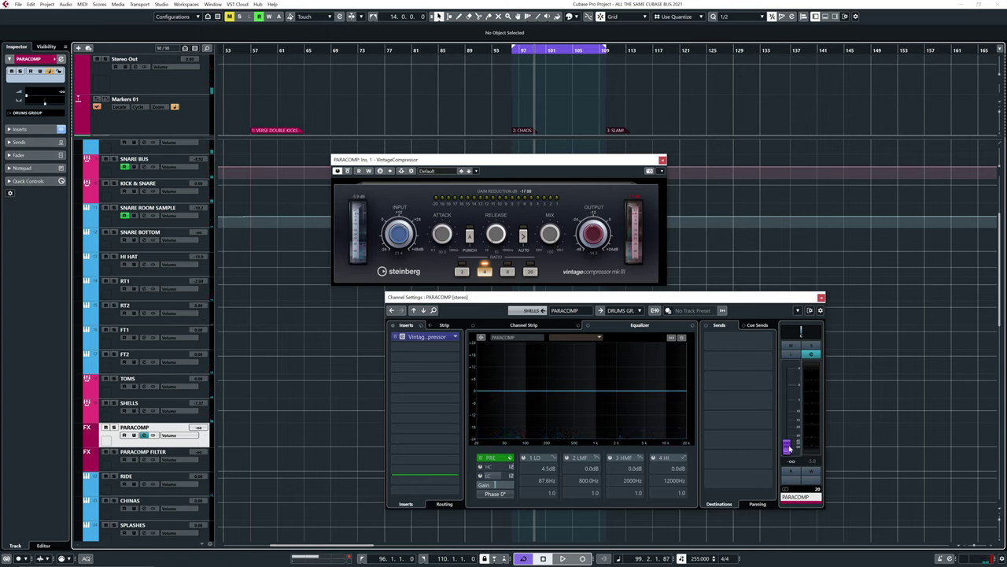
key("space")
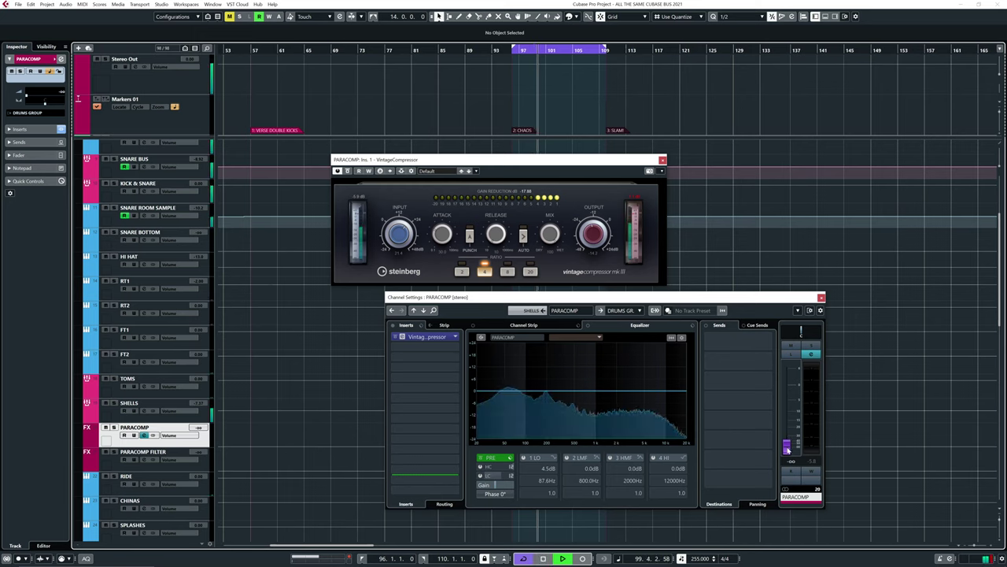
left_click_drag(786, 447, 786, 421)
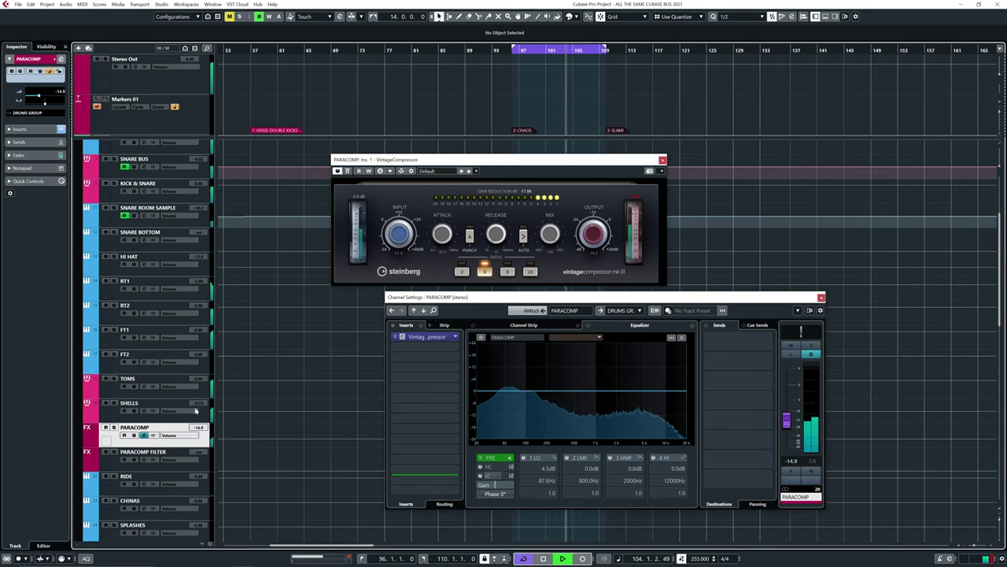
left_click_drag(786, 421, 786, 417)
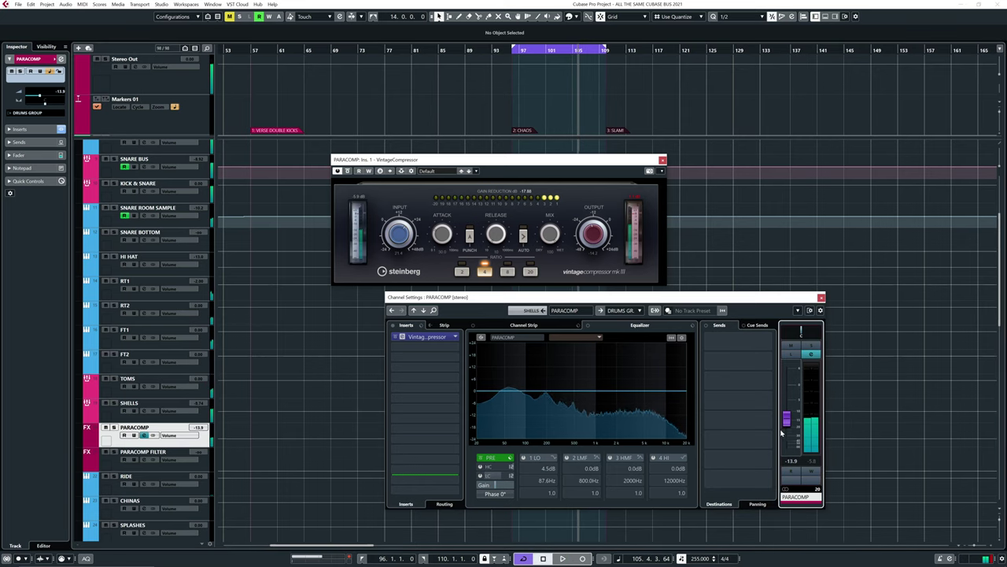
Review the SHELLS send destinations without changing them
left_click(134, 404)
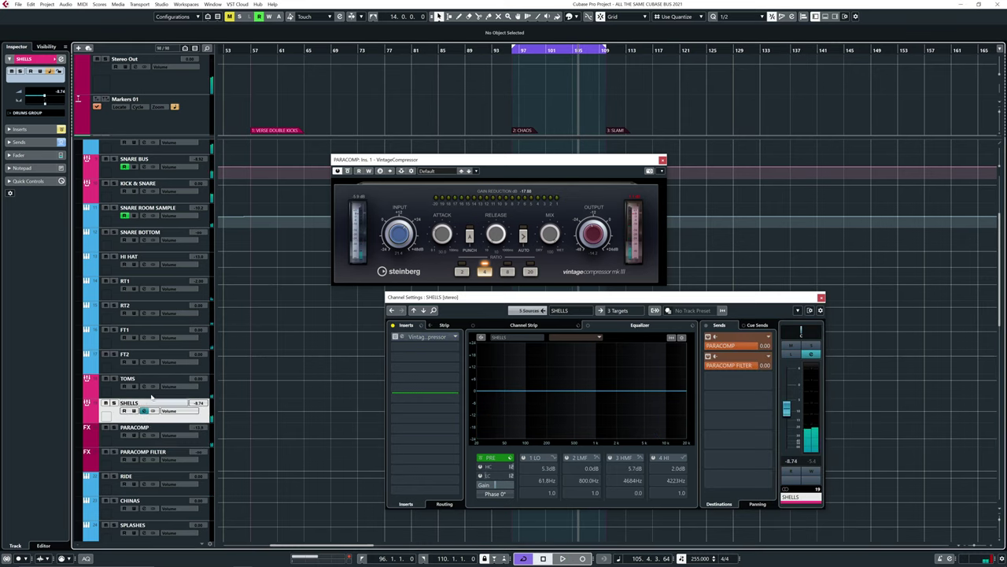
left_click(768, 340)
left_click(767, 309)
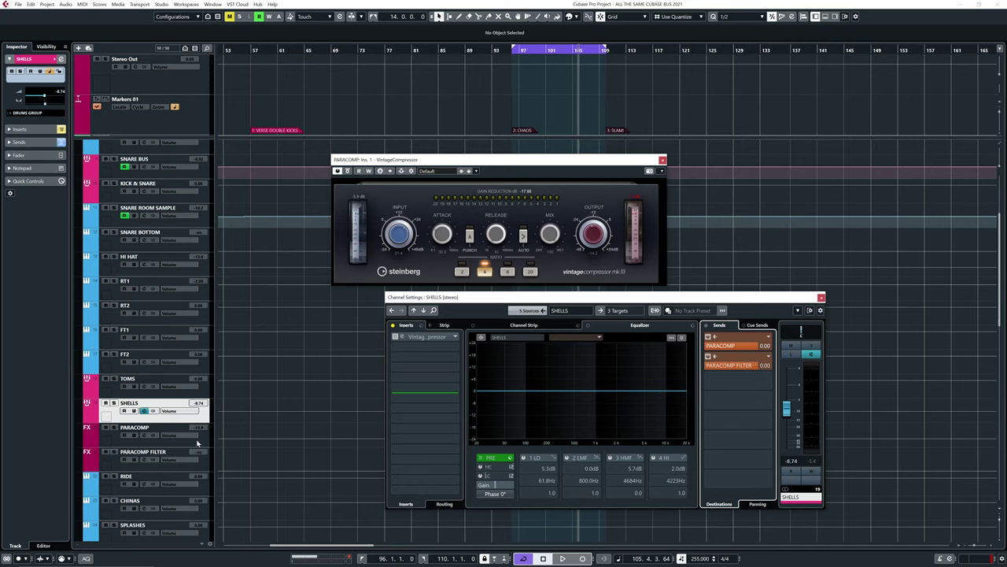
Play from bar 96 and ride the PARACOMP fader to balance it, then select SHELLS
double_click(512, 49)
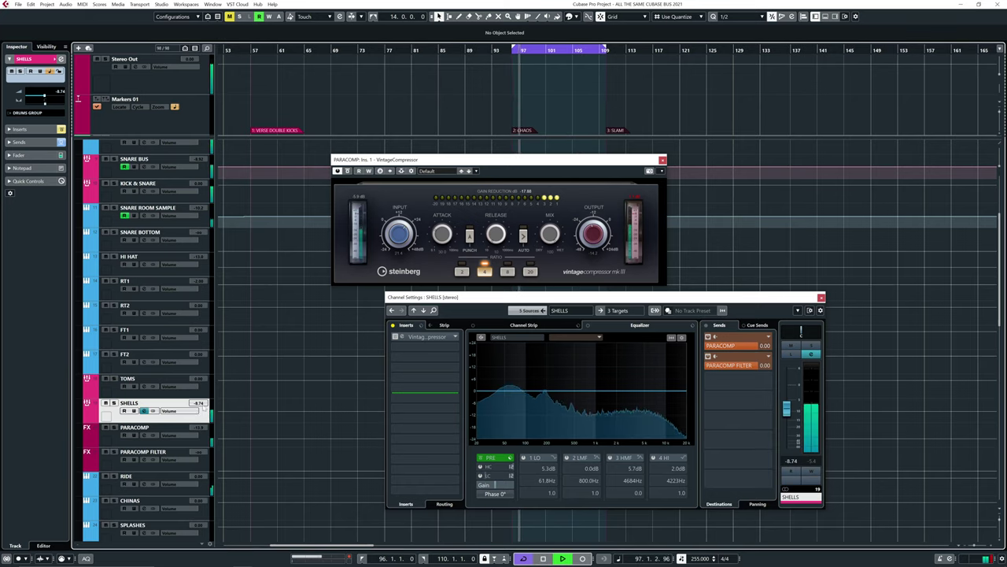
key("Down")
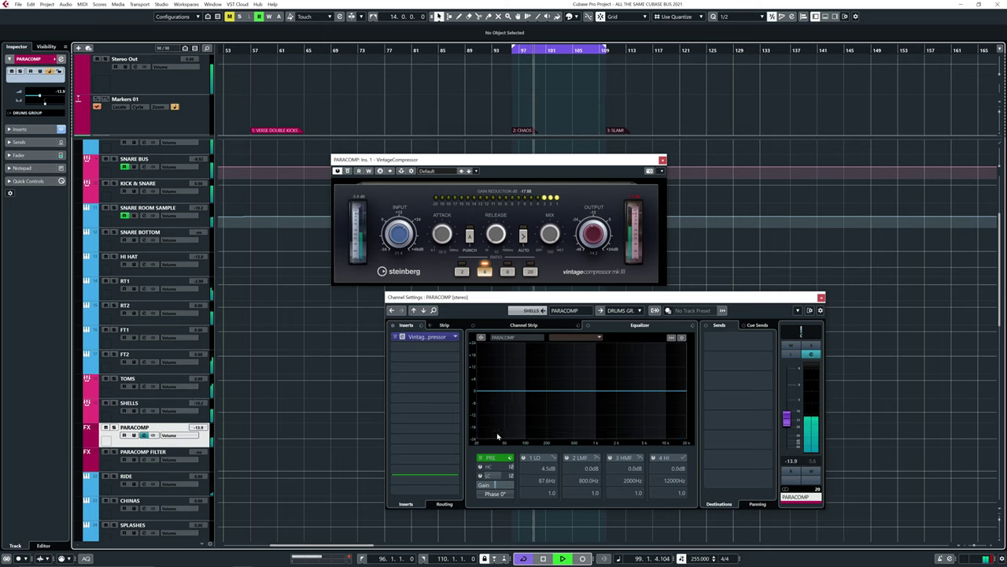
left_click_drag(786, 421, 787, 417)
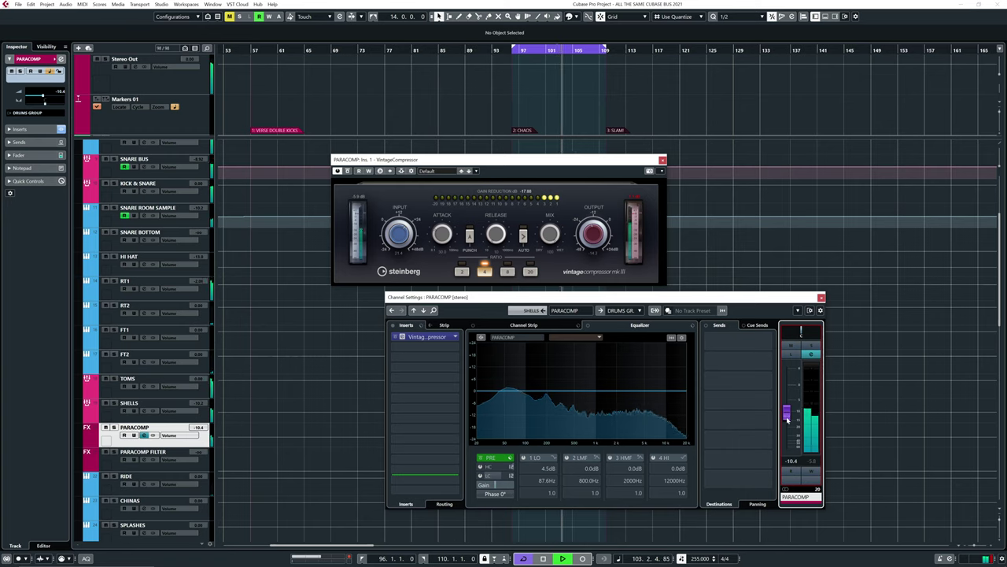
left_click(605, 49)
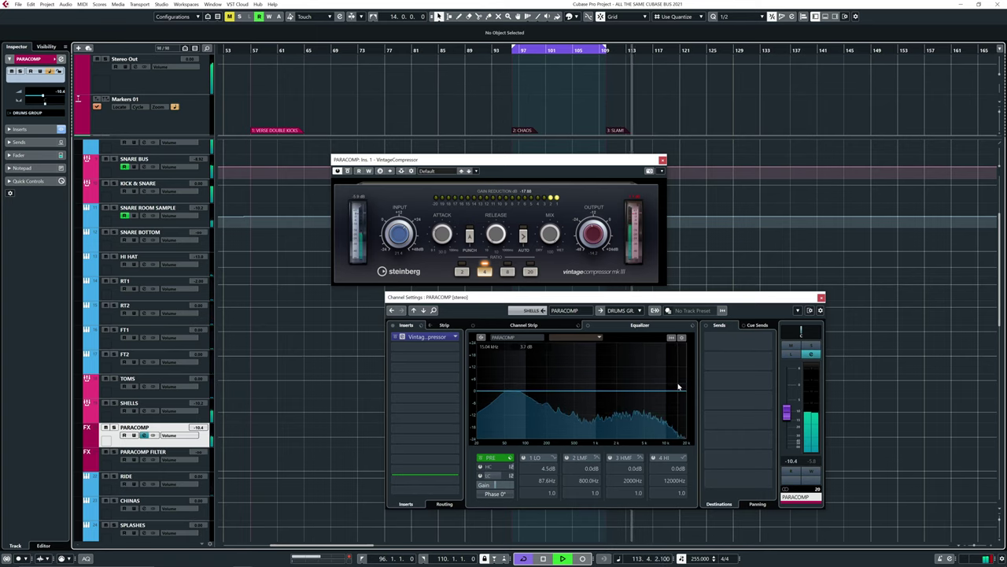
left_click_drag(788, 410, 787, 447)
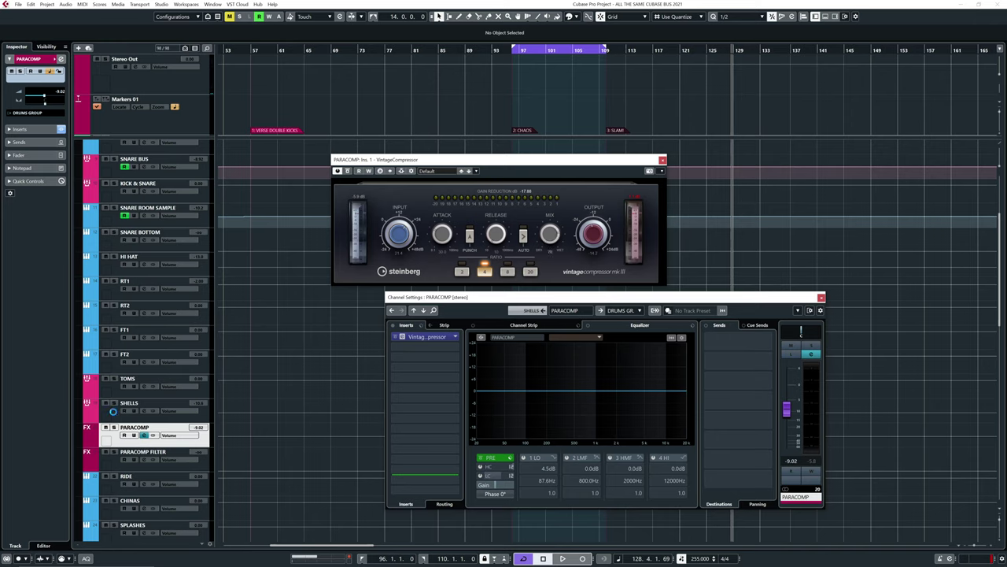
left_click(115, 413)
Close the SHELLS and PARACOMP compressor editors and show PARACOMP's channel settings
left_click(403, 337)
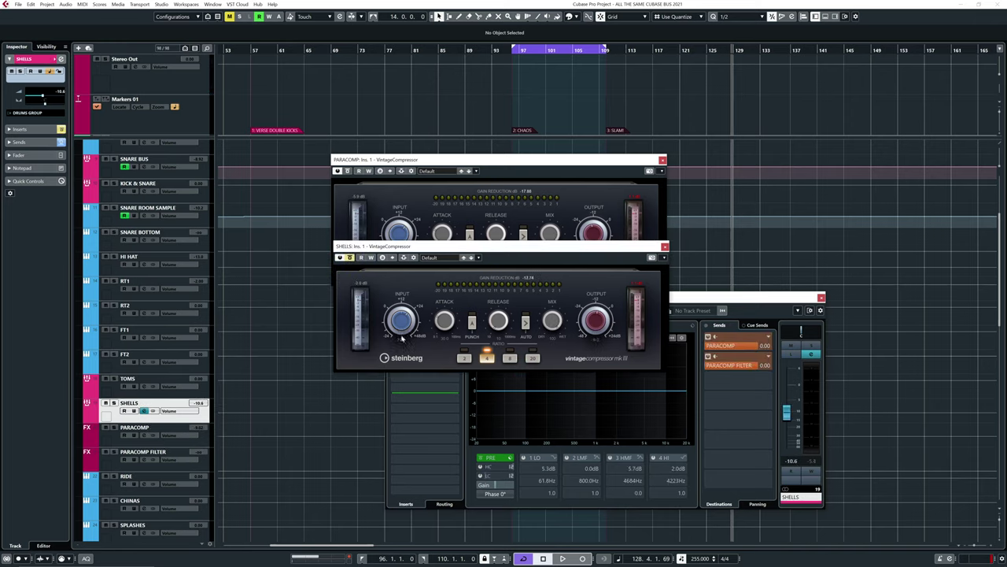
left_click(665, 246)
left_click(662, 160)
left_click(112, 439)
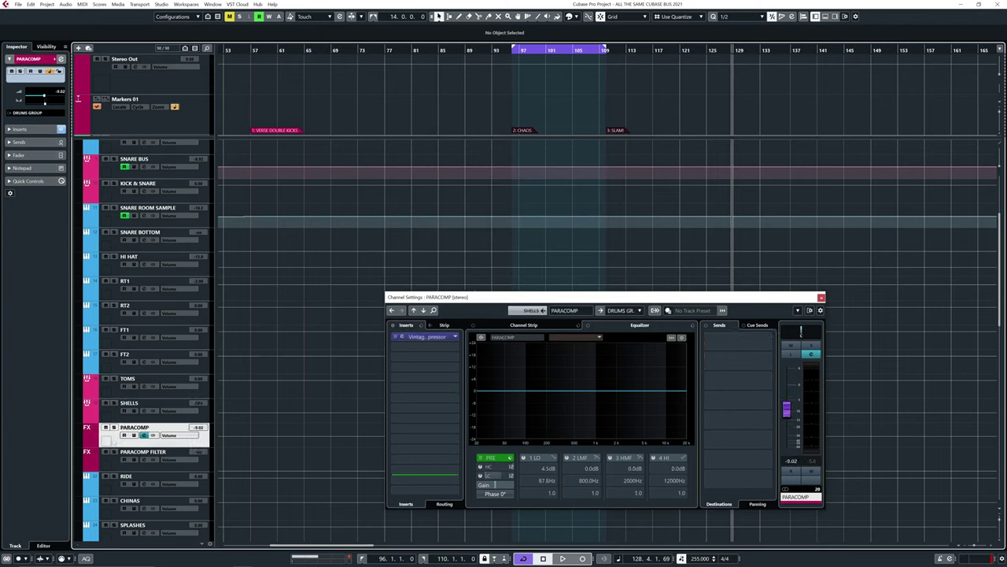
Try a 4 kHz high boost and an 88.8 Hz low-shelf boost on PARACOMP's EQ, leaving both off
mouse_move(645, 391)
left_mouse_down()
mouse_move(638, 381)
mouse_move(638, 391)
left_mouse_up()
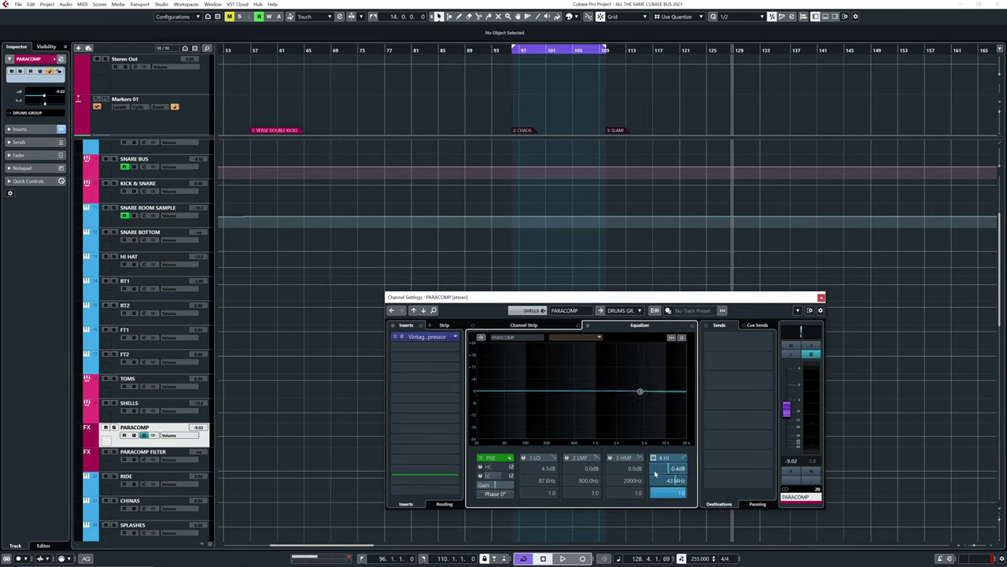
left_click(652, 457)
left_click_drag(519, 396, 521, 376)
key("space")
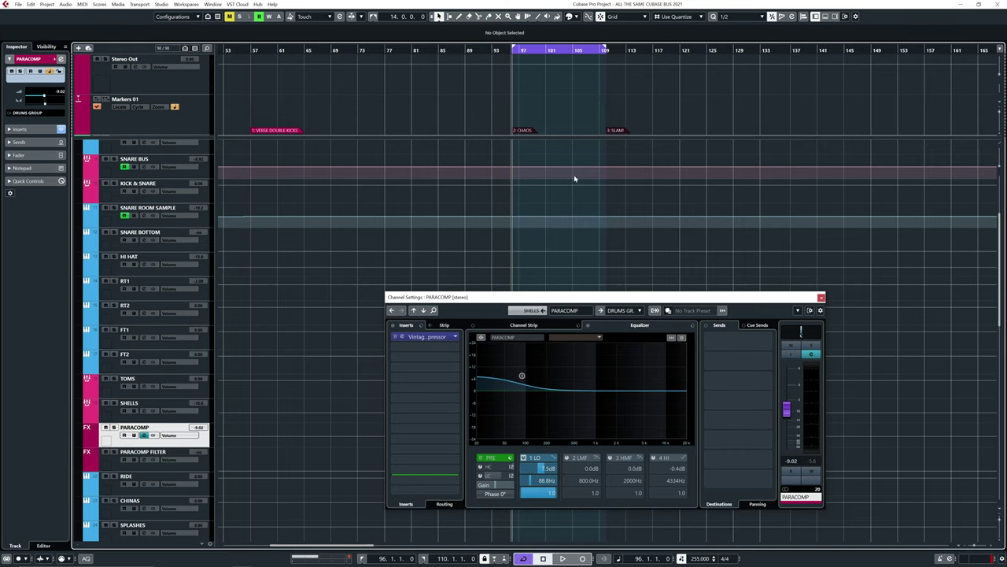
key("space")
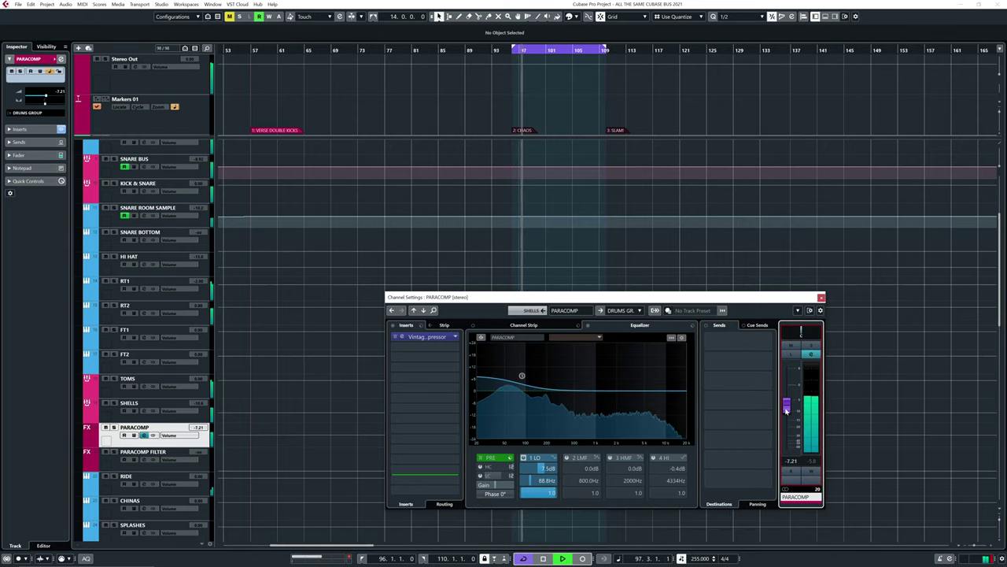
left_click_drag(786, 413, 786, 416)
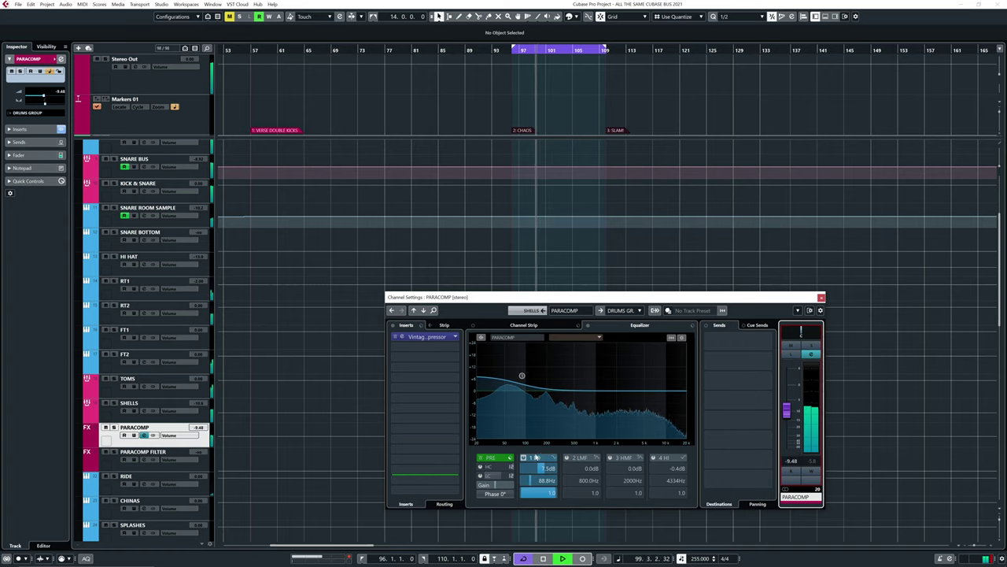
left_click(523, 457)
left_click(522, 458)
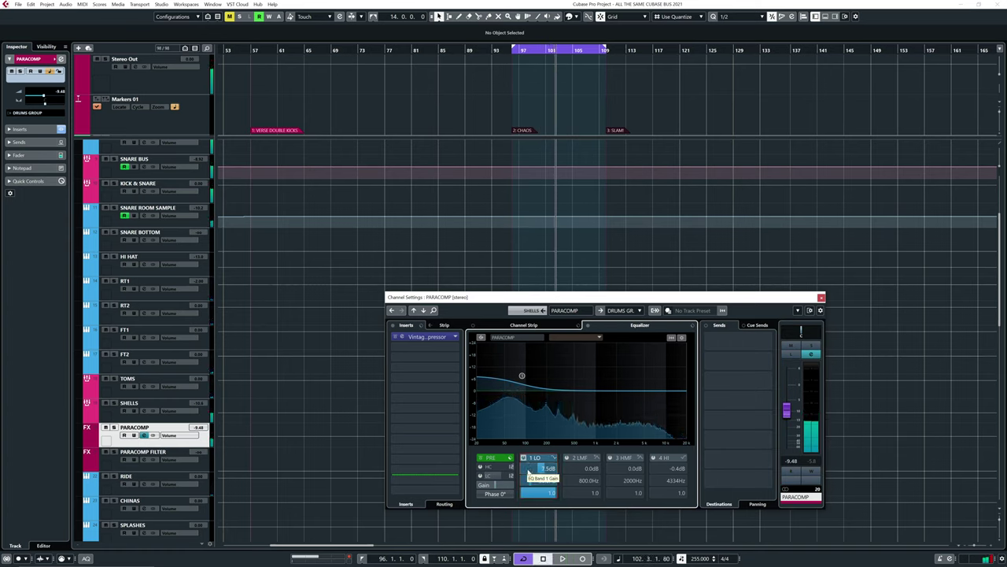
left_click(523, 458)
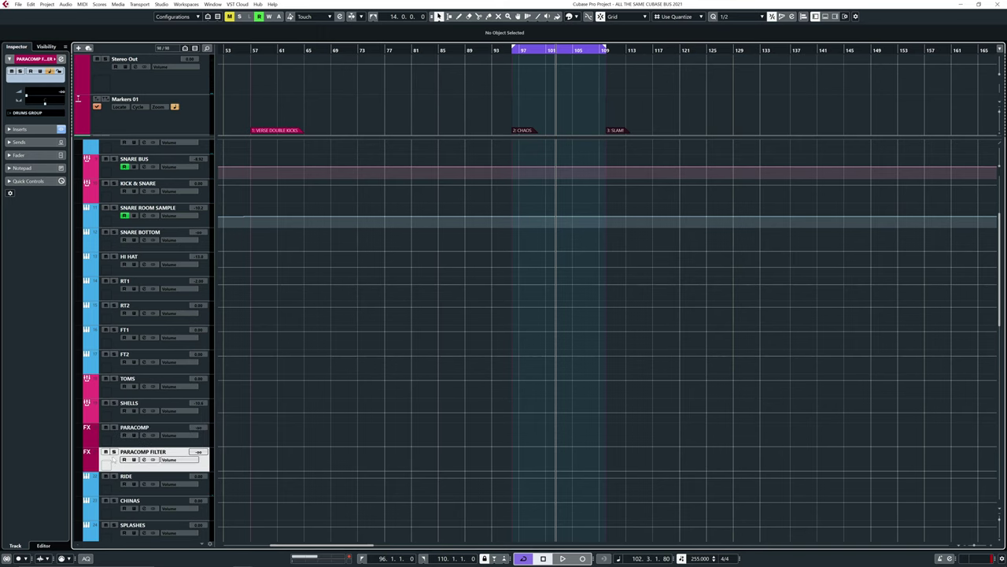
Open the PARACOMP FILTER channel settings, reposition the window, and return to bar 96
left_click(61, 59)
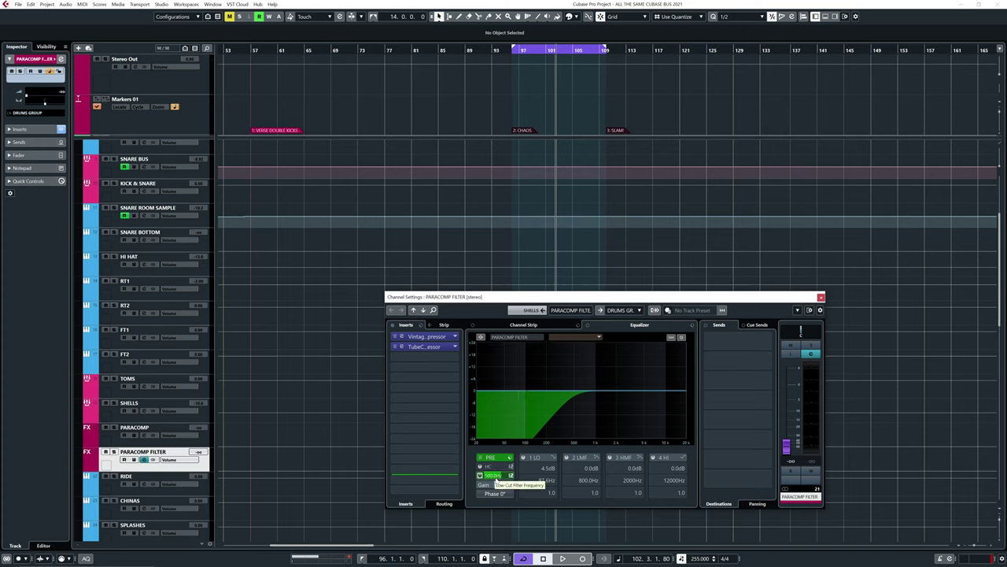
left_click_drag(545, 299, 540, 283)
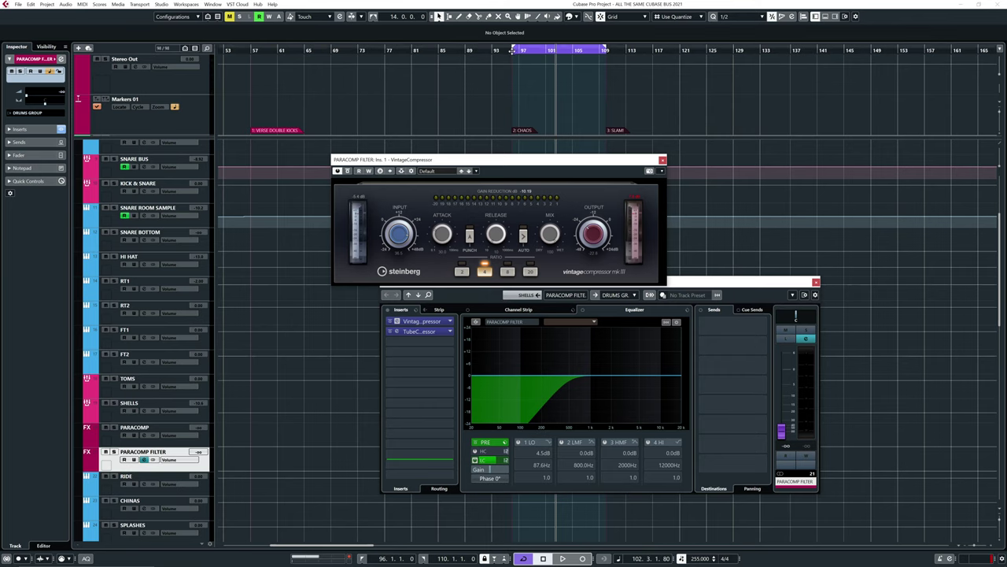
left_click(514, 50)
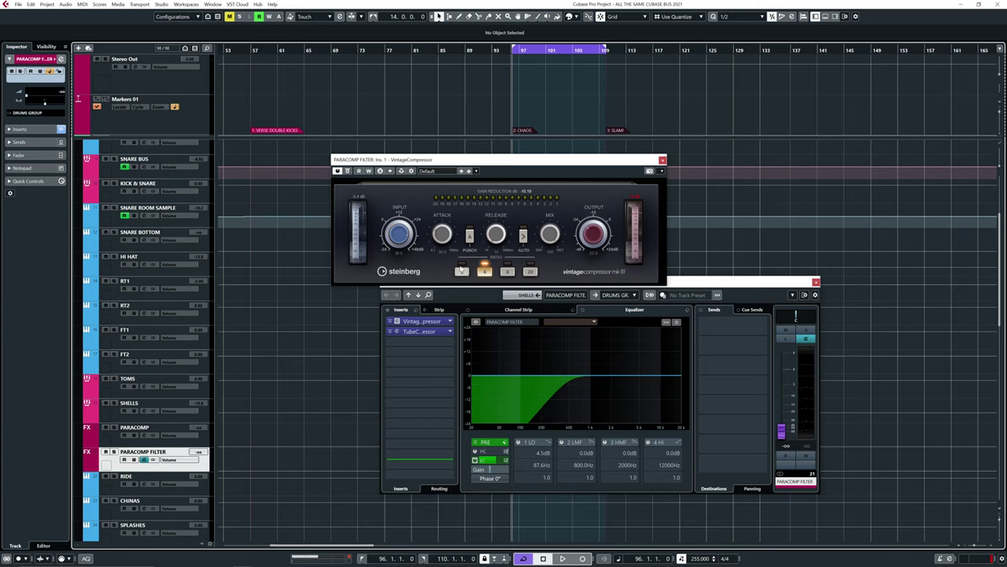
Check the PARACOMP FILTER Tube Compressor, then close both compressor editors
left_click(397, 331)
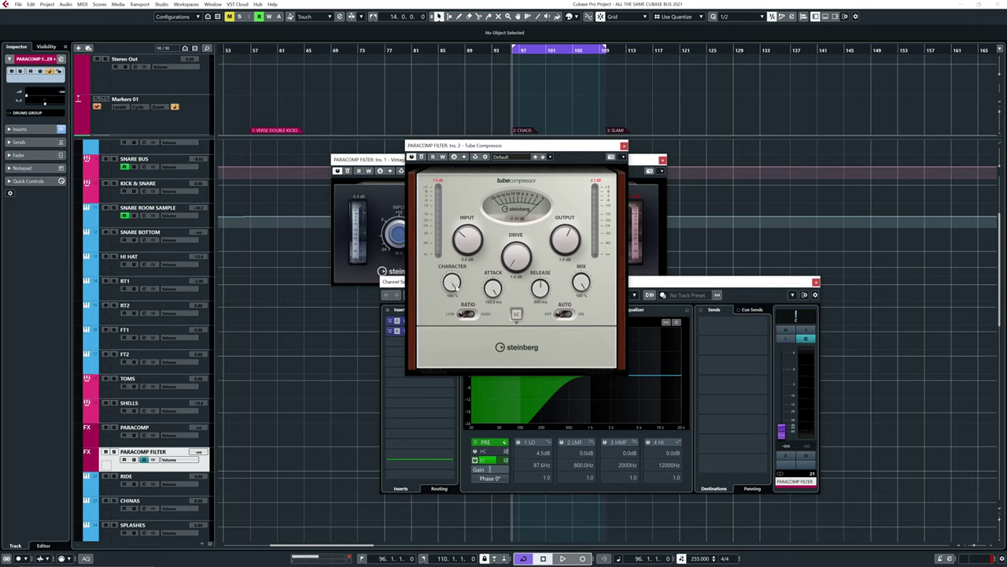
left_click(623, 146)
left_click(662, 161)
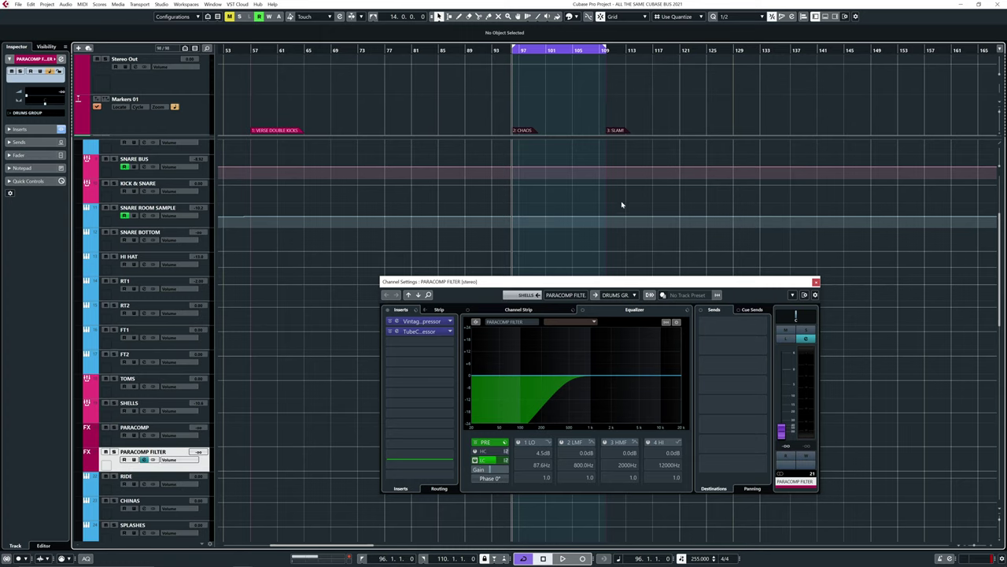
scroll(499, 252, "up", 1)
During playback, raise the PARACOMP FILTER fader to audition it, then pull it back down
scroll(502, 266, "right", 2)
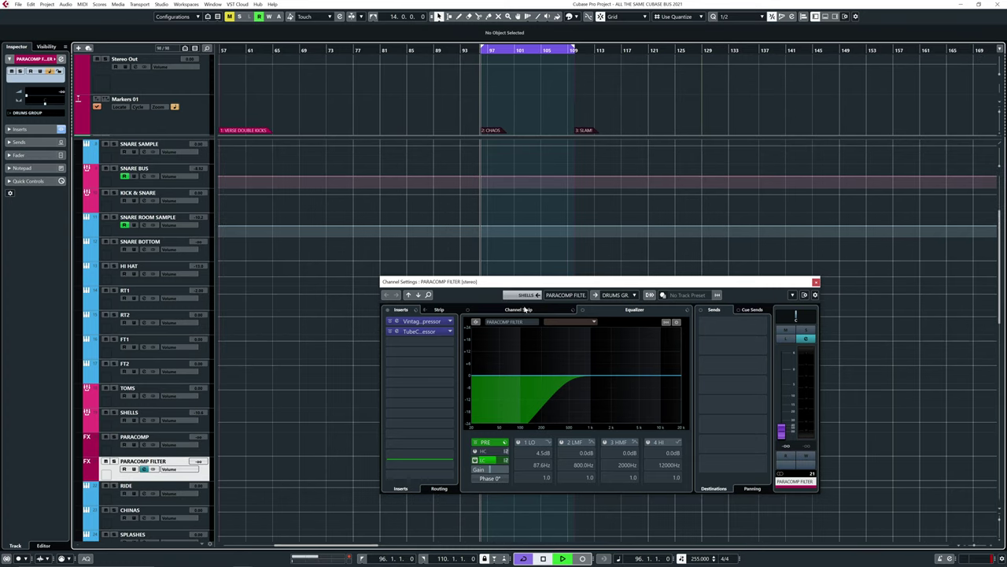
key("space")
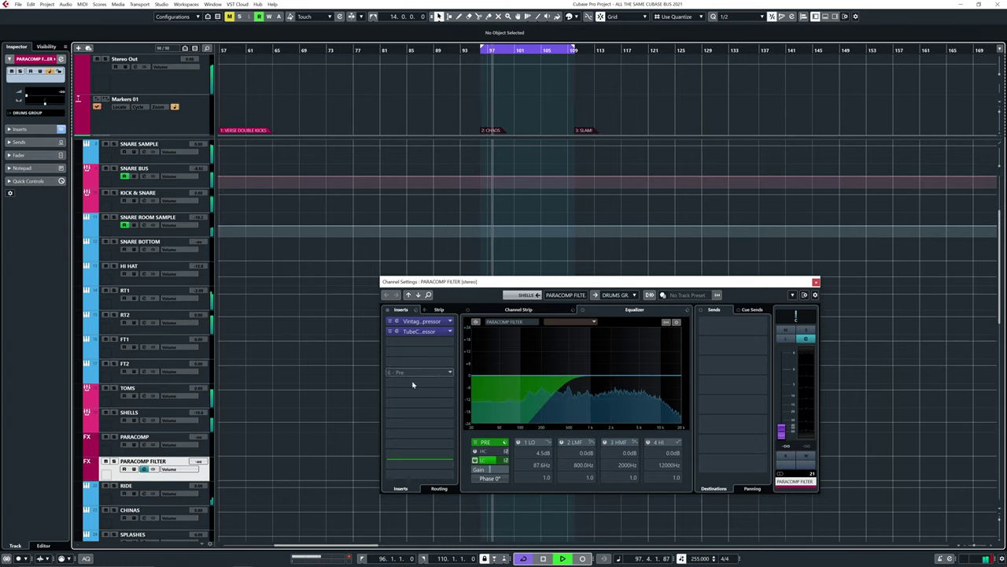
left_click_drag(782, 431, 781, 400)
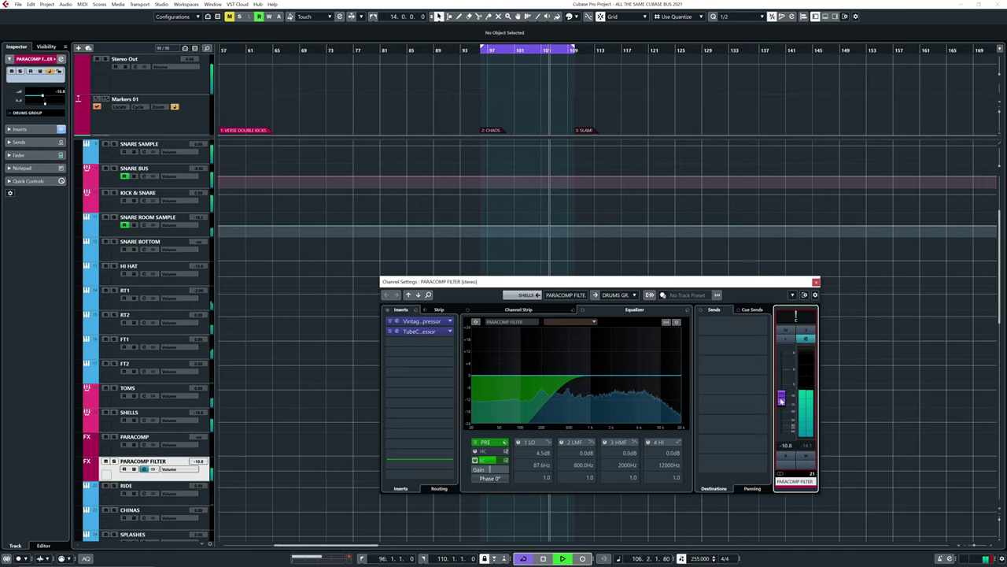
mouse_move(781, 401)
left_mouse_down()
mouse_move(782, 433)
mouse_move(781, 417)
left_mouse_up()
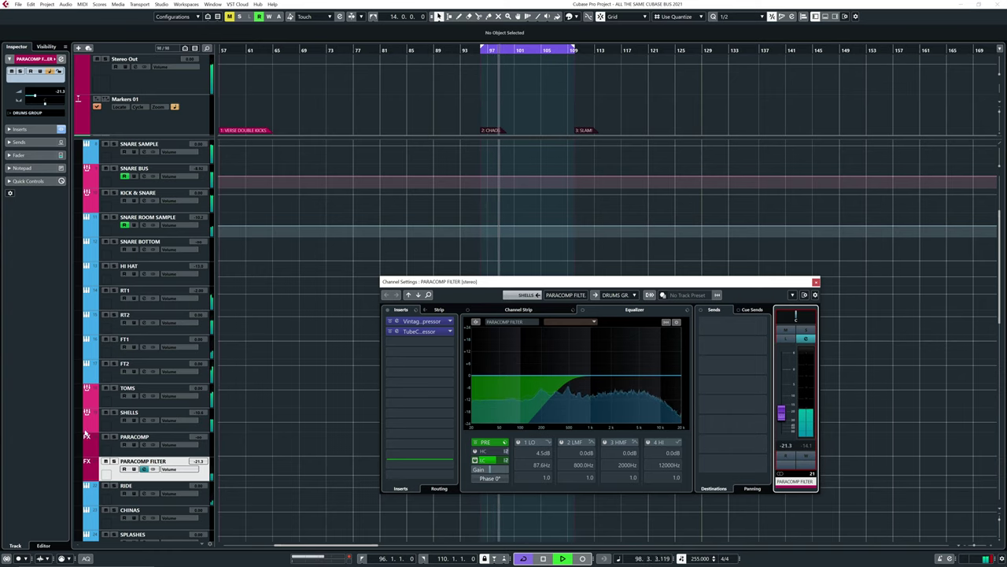
mouse_move(781, 413)
left_mouse_down()
mouse_move(781, 423)
mouse_move(782, 403)
left_mouse_up()
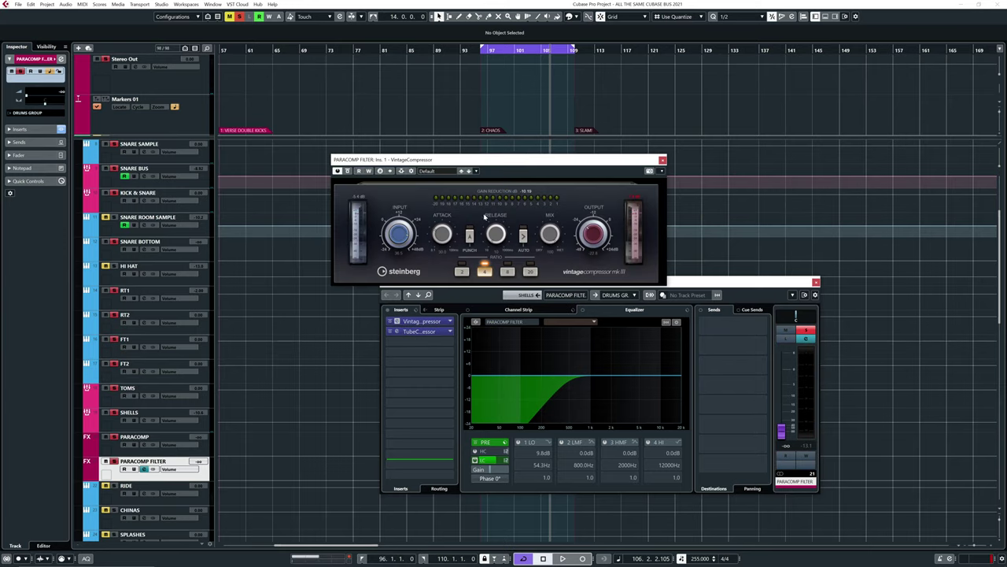
Play the loop while riding the PARACOMP FILTER fader down to silence and back up slightly
key("space")
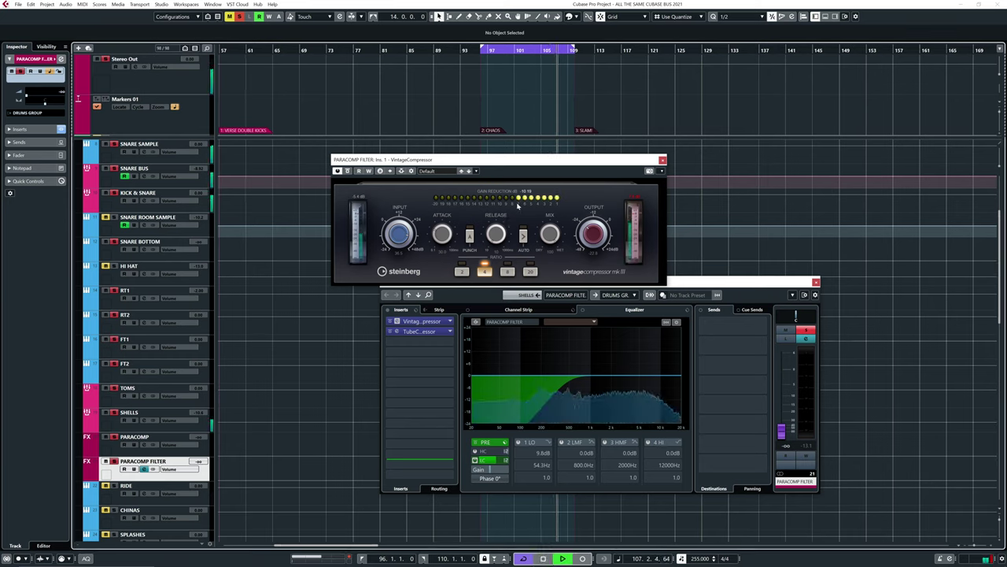
key("space")
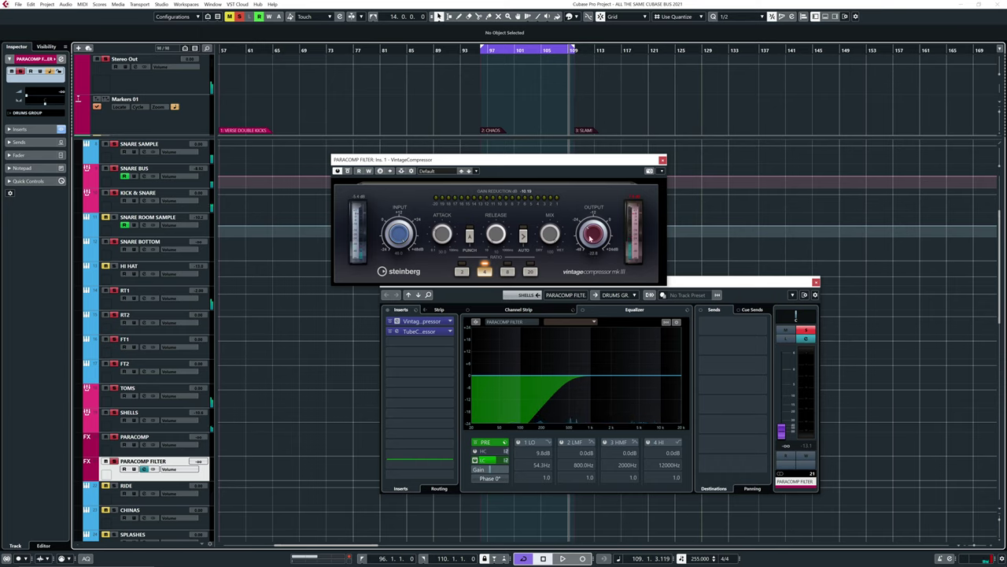
key("space")
mouse_move(781, 432)
left_mouse_down()
mouse_move(784, 410)
mouse_move(782, 419)
left_mouse_up()
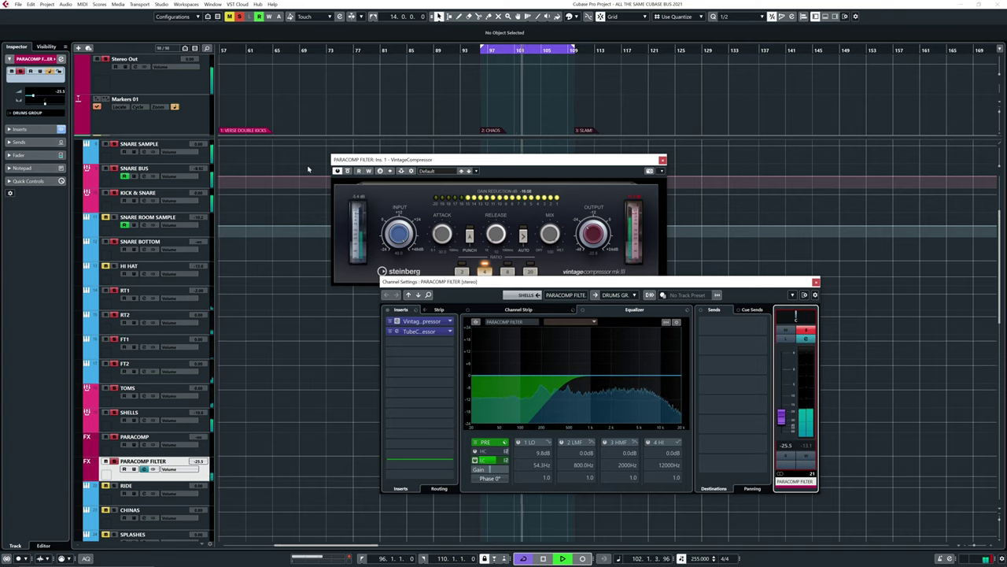
mouse_move(782, 417)
left_mouse_down()
mouse_move(781, 441)
mouse_move(782, 419)
left_mouse_up()
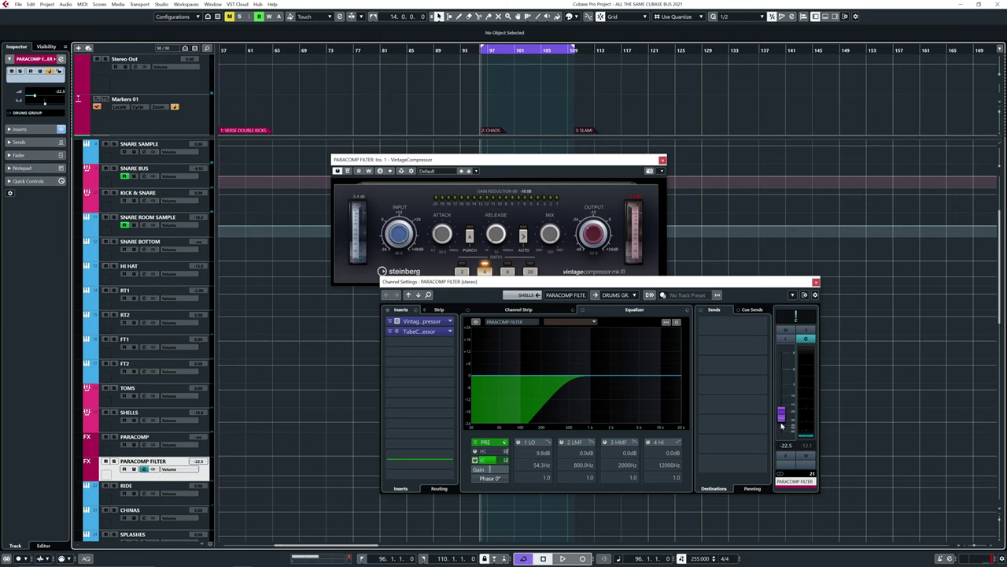
left_click_drag(781, 415, 781, 432)
key("space")
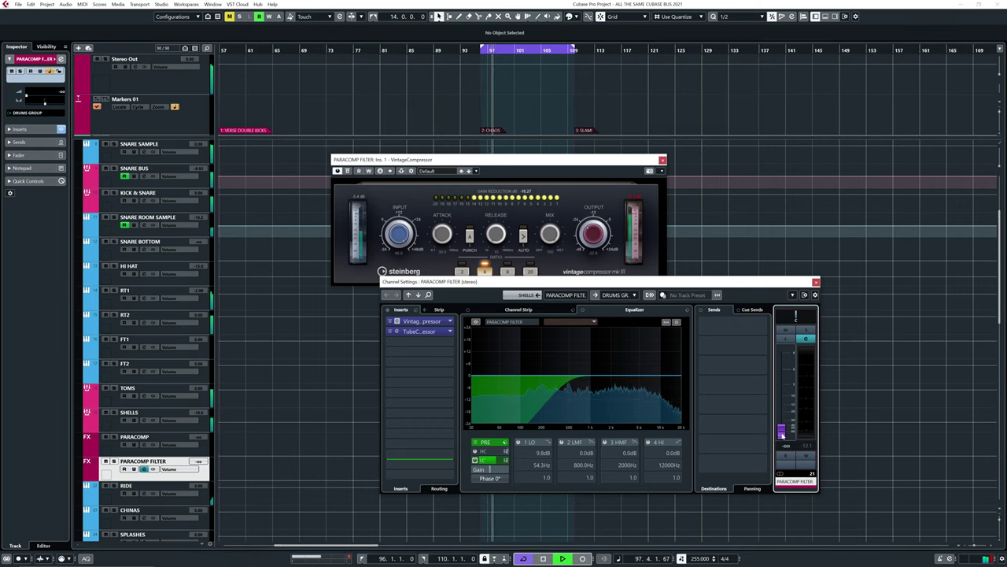
left_click_drag(781, 432, 782, 423)
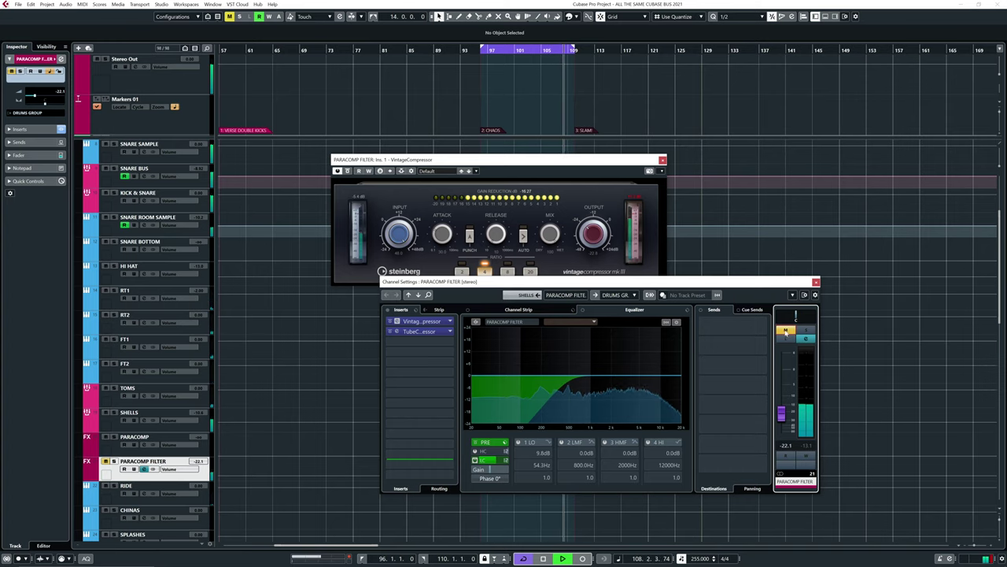
Turn off Cycle, unmute PARACOMP FILTER and set its level to -27.0 dB
key("KP_Divide")
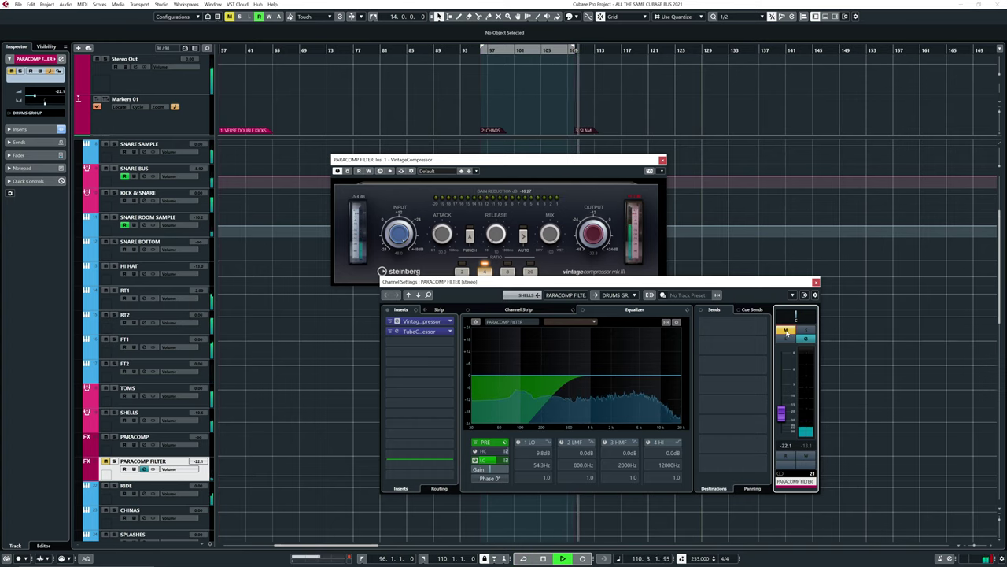
left_click(785, 330)
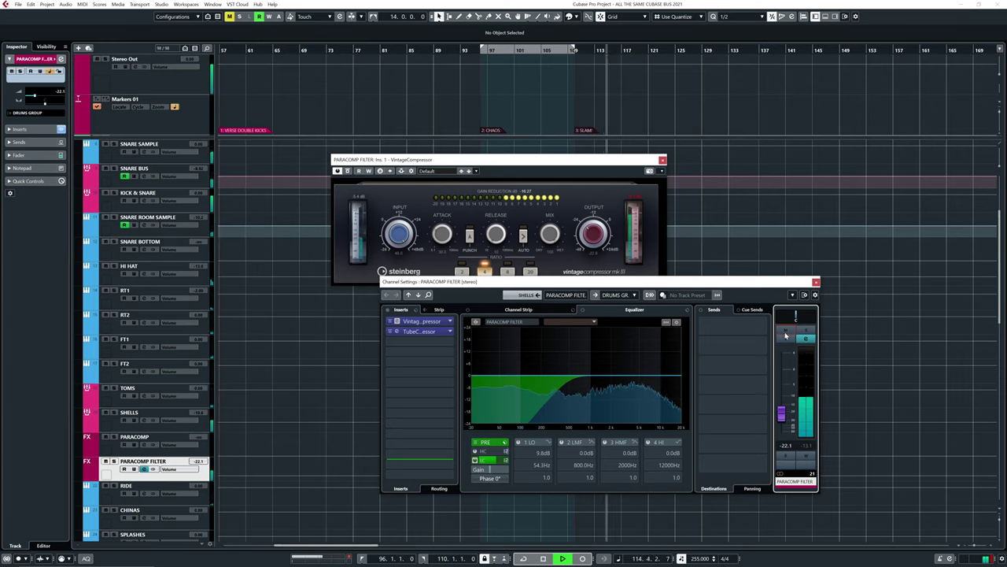
left_click_drag(782, 413, 781, 420)
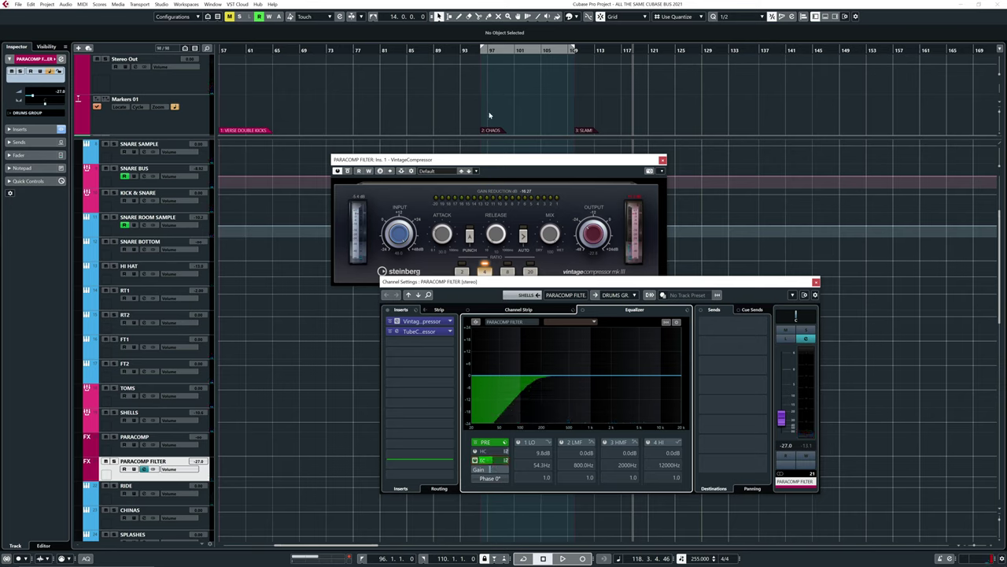
From bar 96, raise PARACOMP FILTER to about -19.9 dB and compare it muted and unmuted
left_click(481, 51)
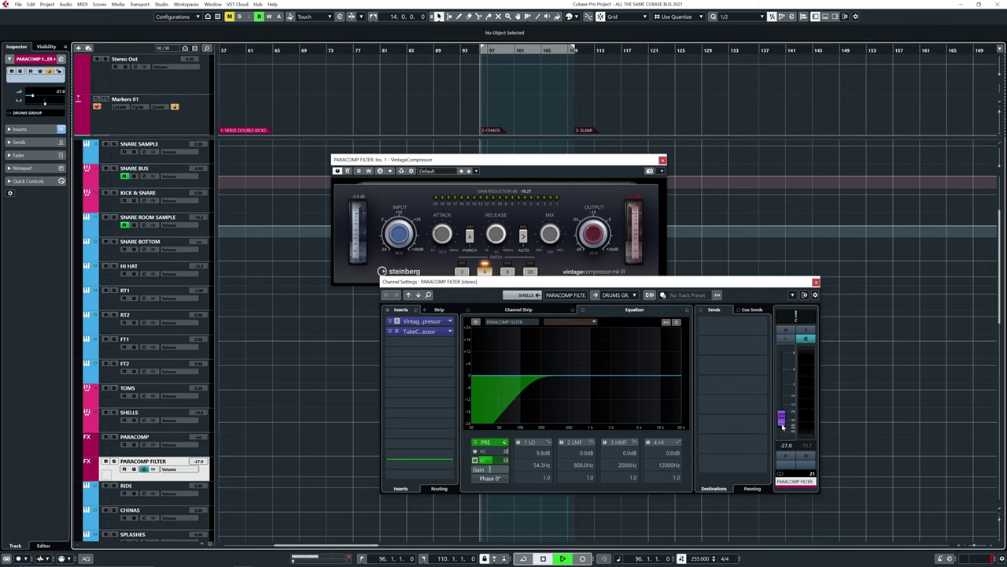
left_click_drag(782, 425, 781, 415)
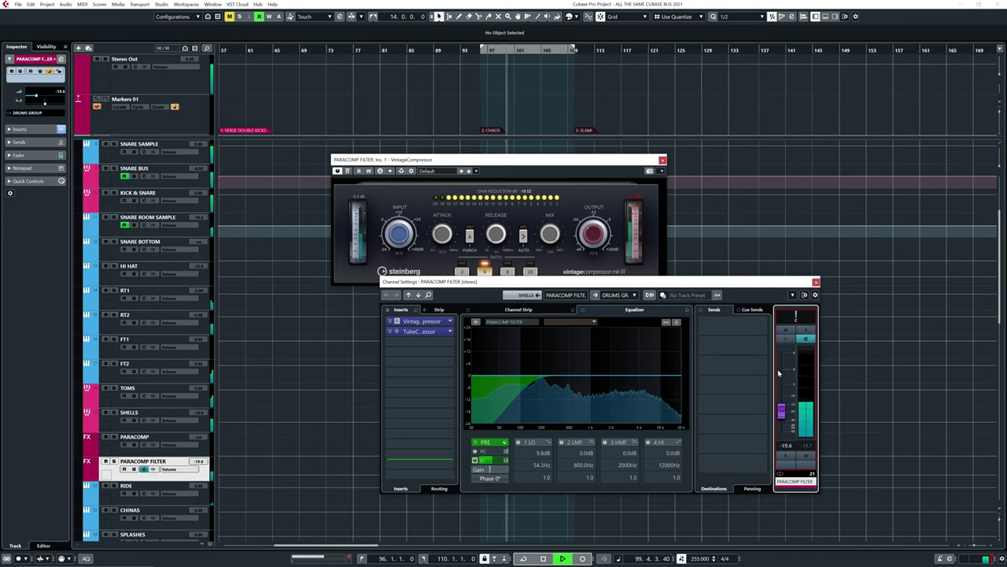
left_click(785, 332)
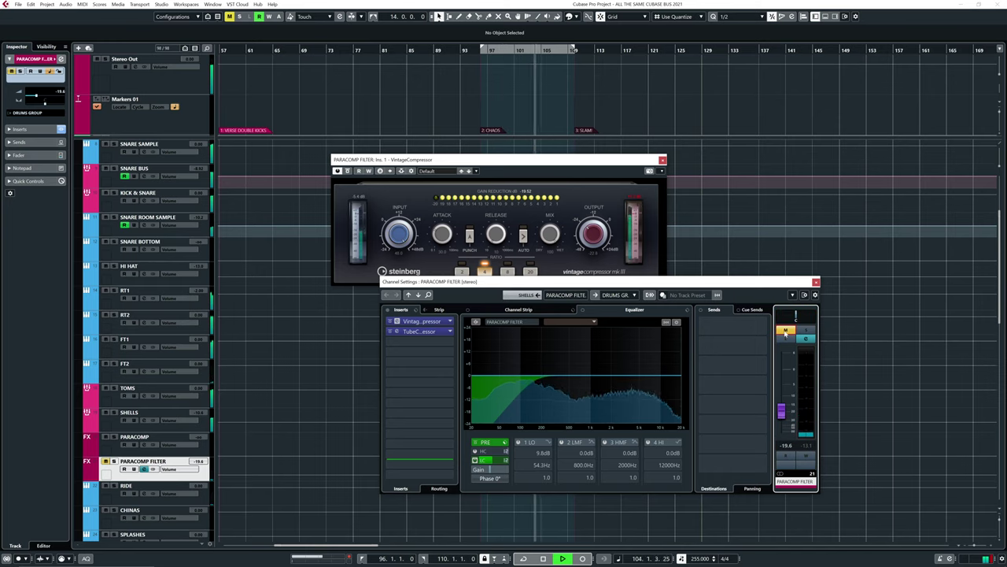
left_click(785, 331)
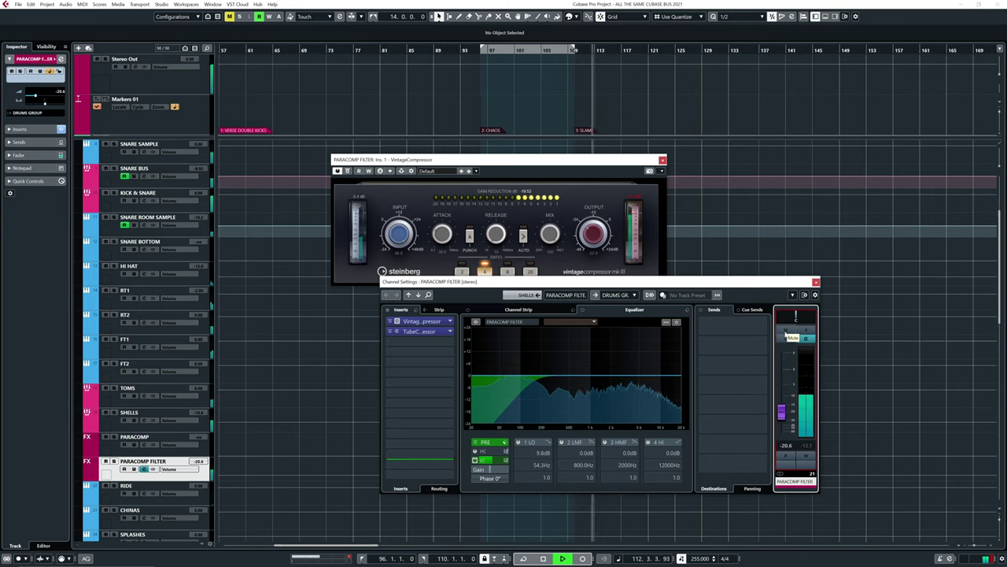
left_click(785, 331)
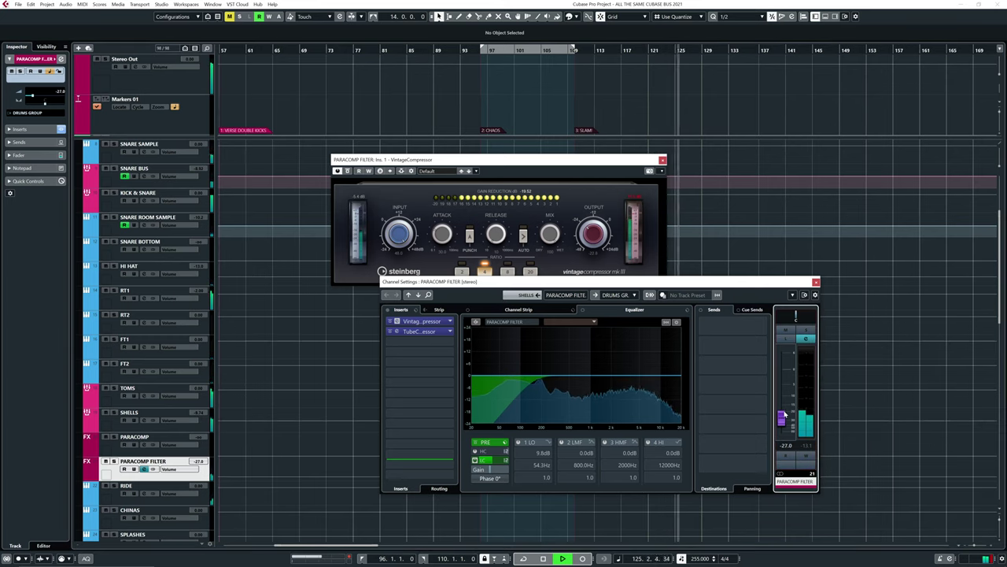
Stop playback and close the PARACOMP FILTER channel settings and compressor windows
key("space")
left_click(815, 282)
left_click(662, 160)
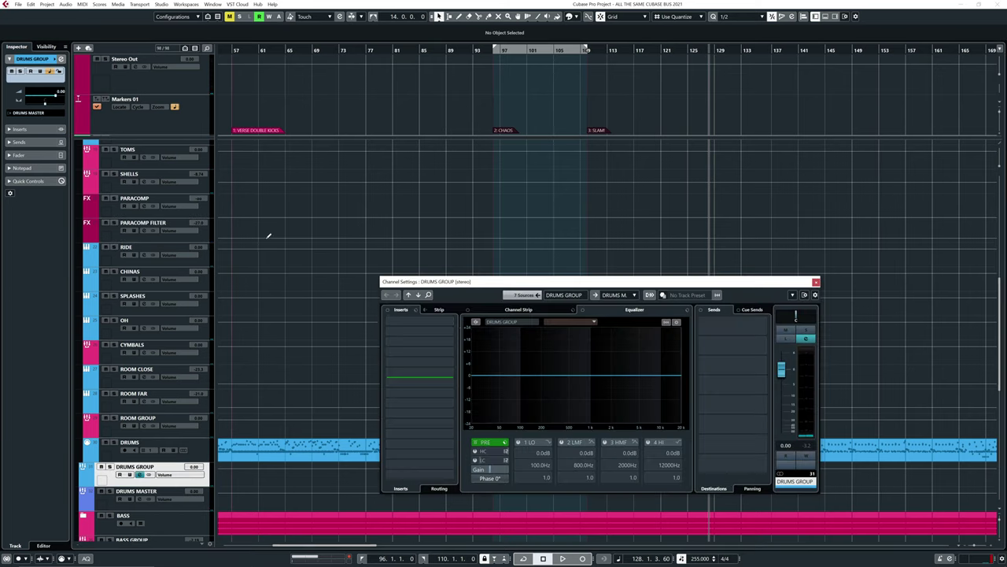
Load a Brickwall Limiter into the first DRUMS GROUP insert slot via a 'lim' search
left_click(428, 322)
type("lim")
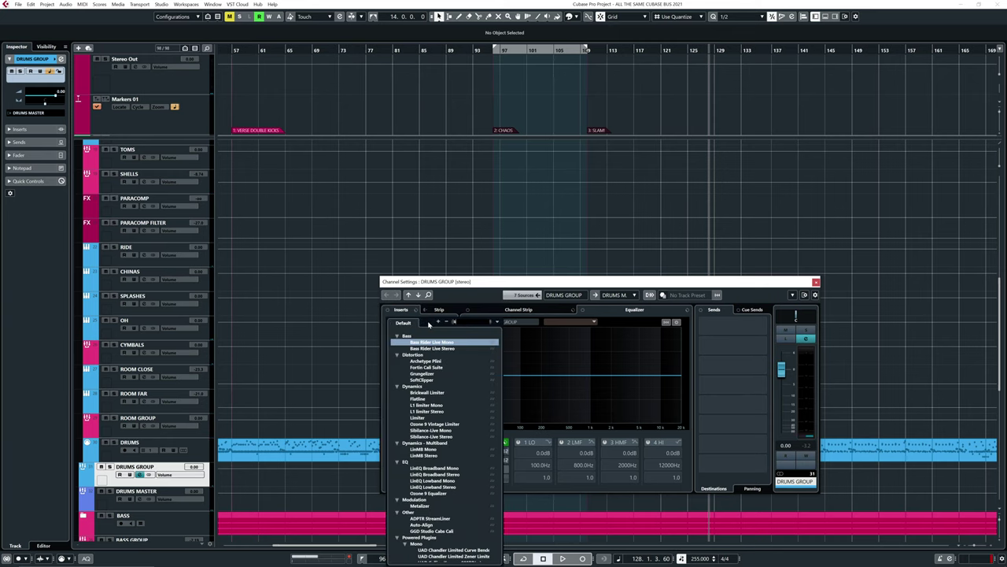
key("Return")
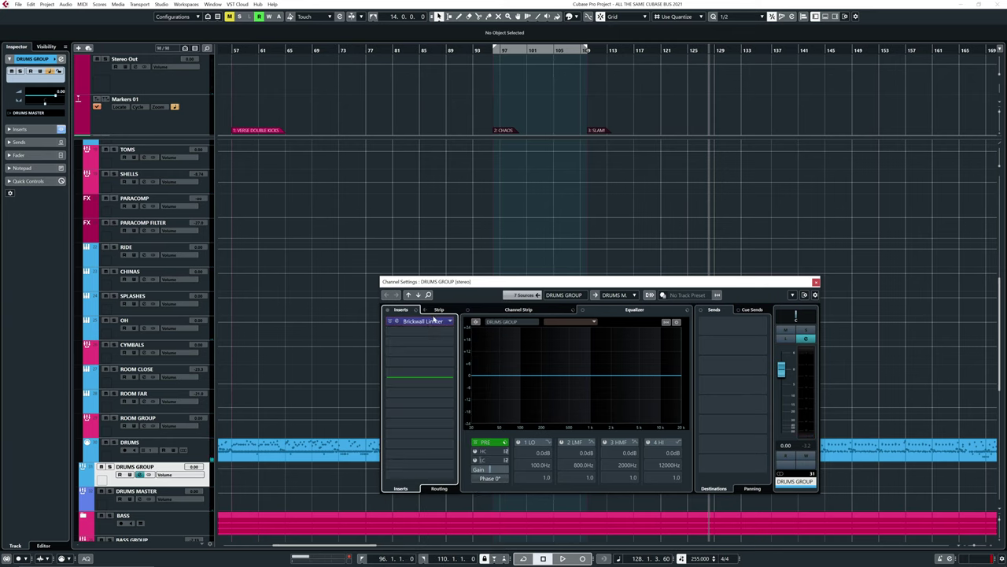
Lower the Brickwall Limiter threshold to -14.0 dB during playback, then close it
left_click(398, 322)
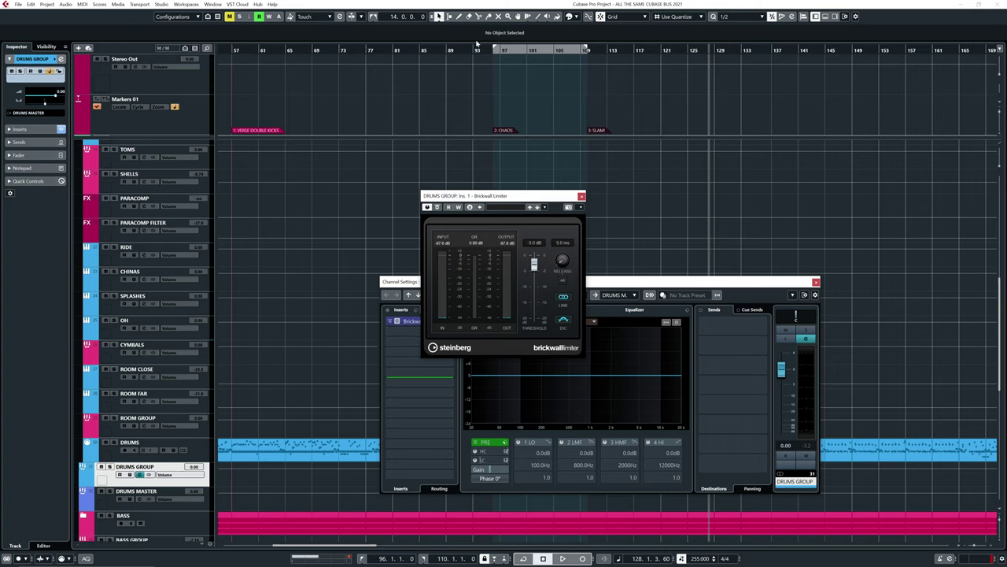
key("space")
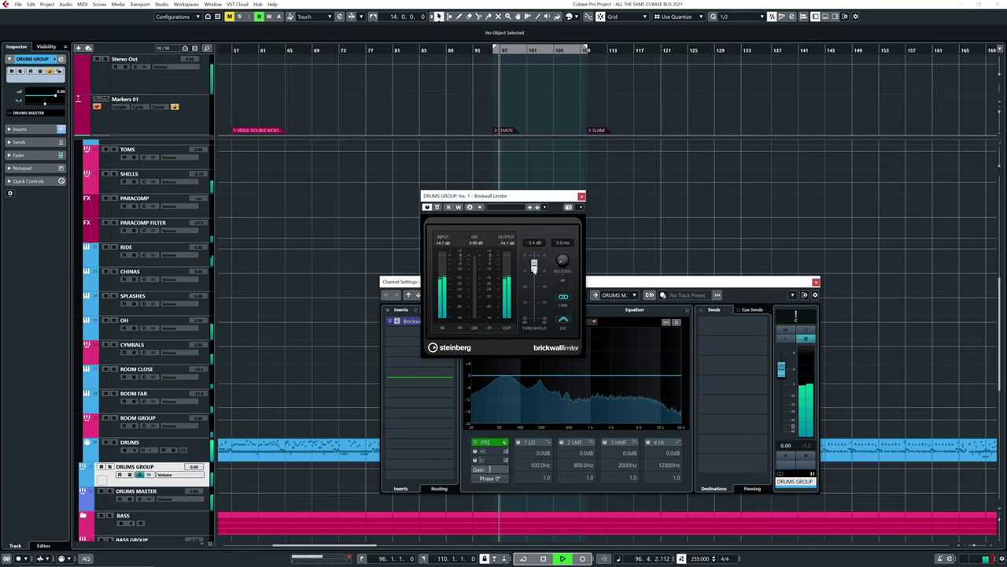
left_click_drag(534, 264, 531, 303)
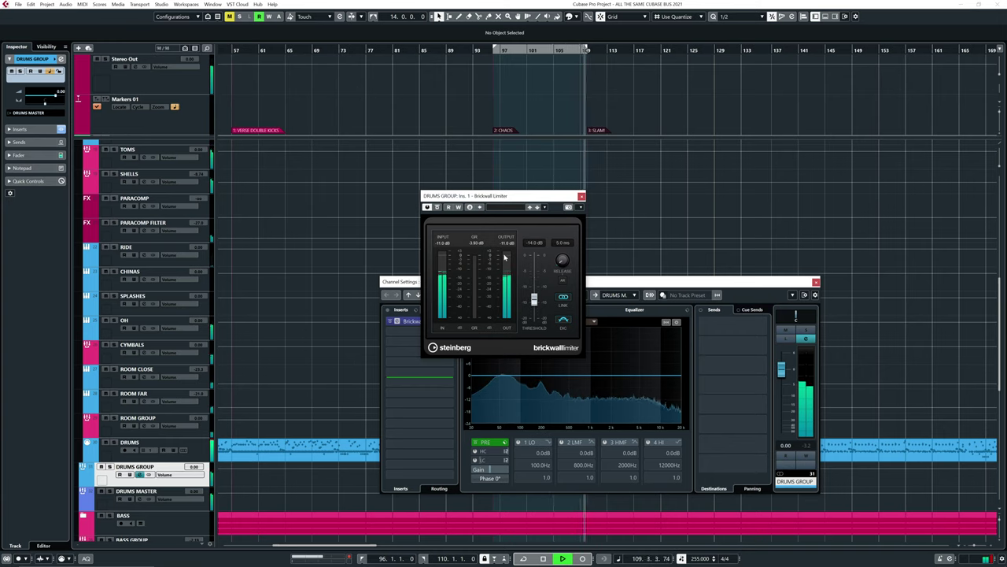
left_click(581, 196)
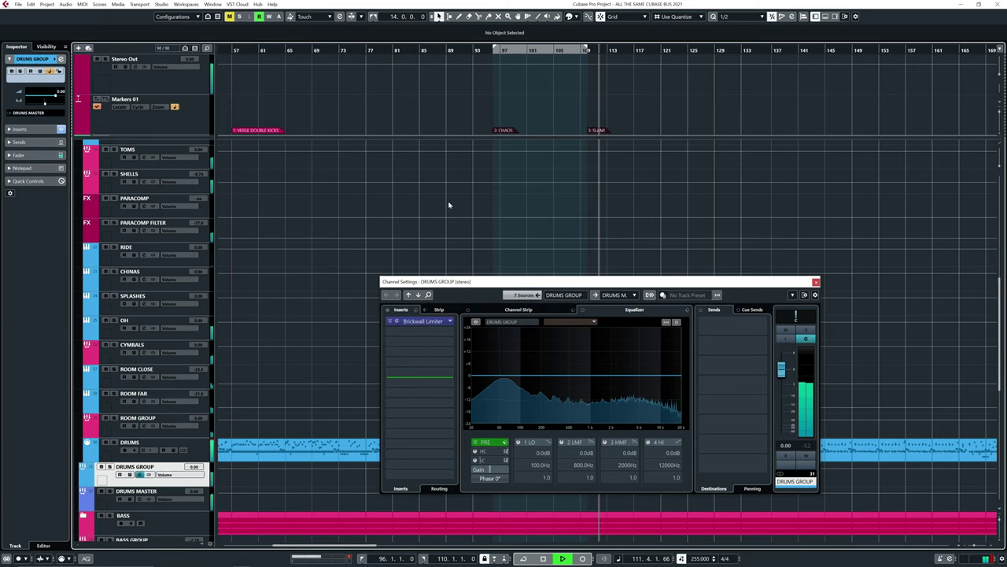
Jump to bar 57, close the DRUMS GROUP channel settings, and stop playback
left_click(234, 76)
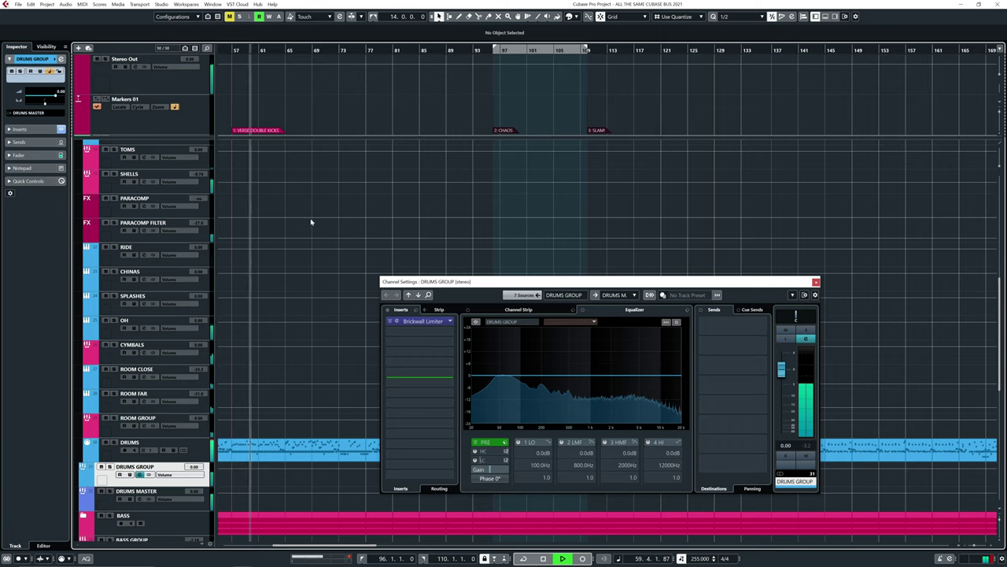
left_click(817, 282)
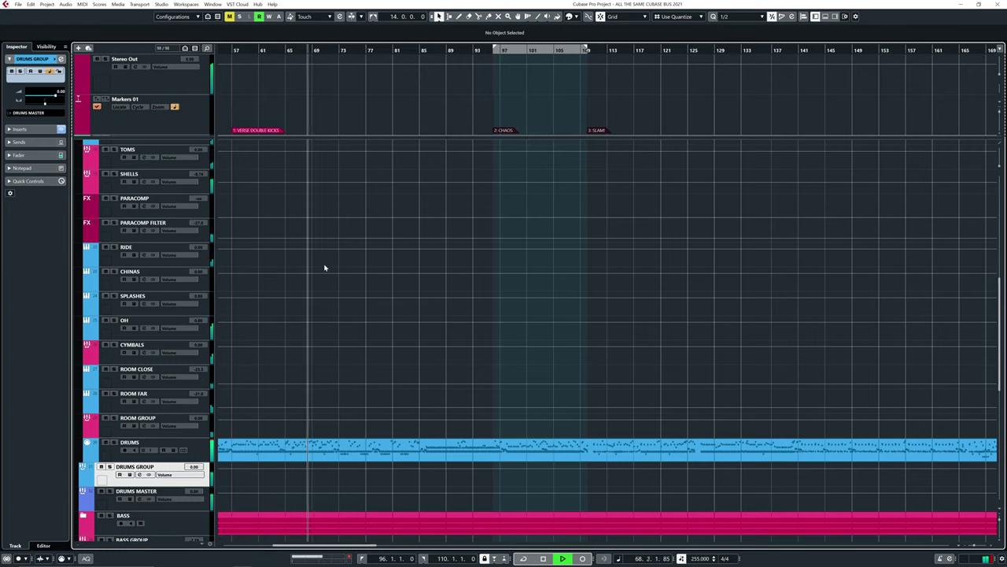
scroll(334, 275, "up", 2)
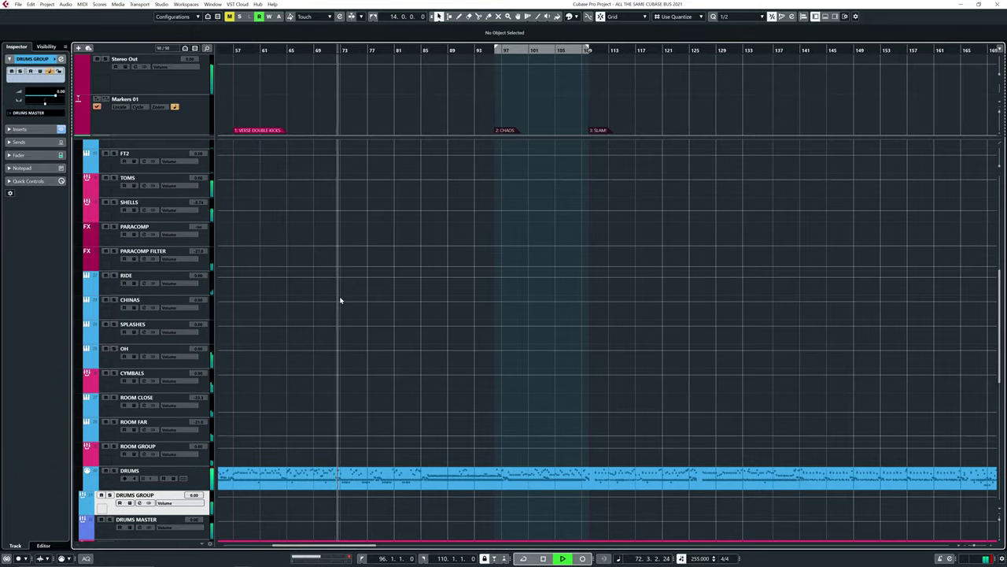
key("space")
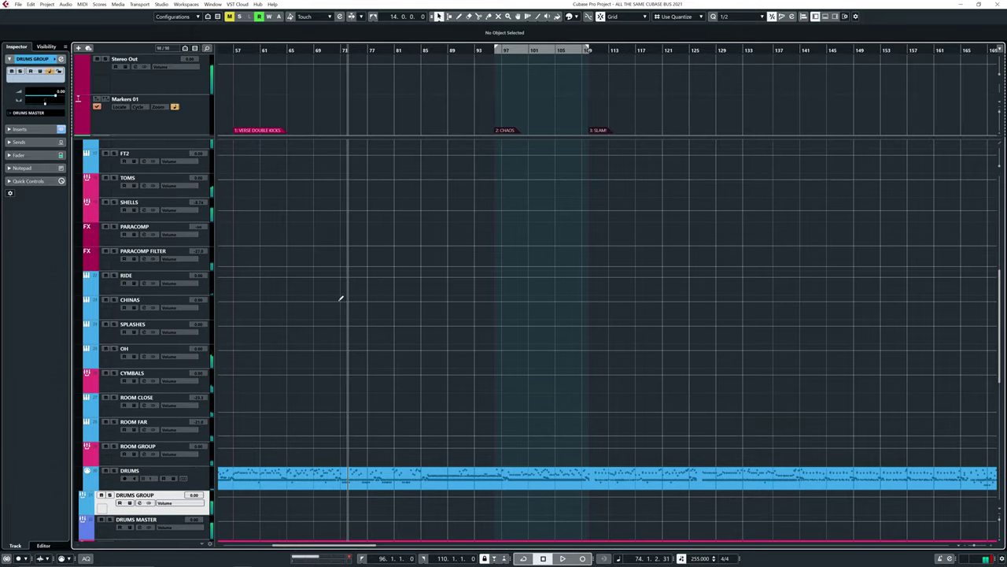